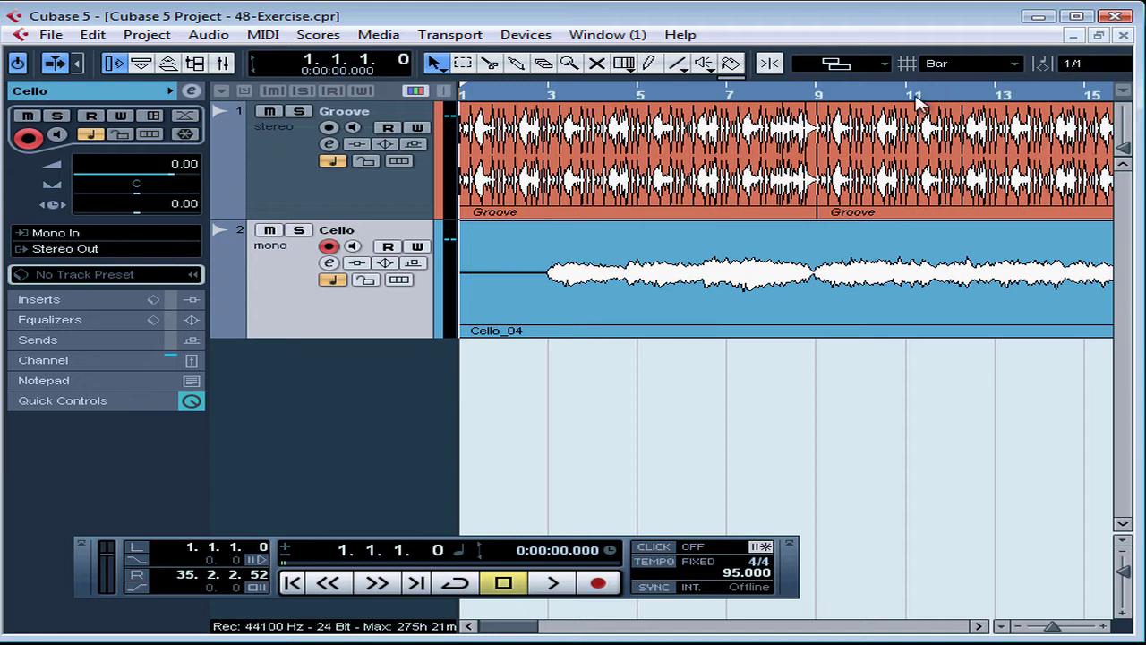
- Zoom the view to the locator range and toggle the Transport panel off and back on with F2
{"action": "left_click", "coordinate": [1002, 629]}
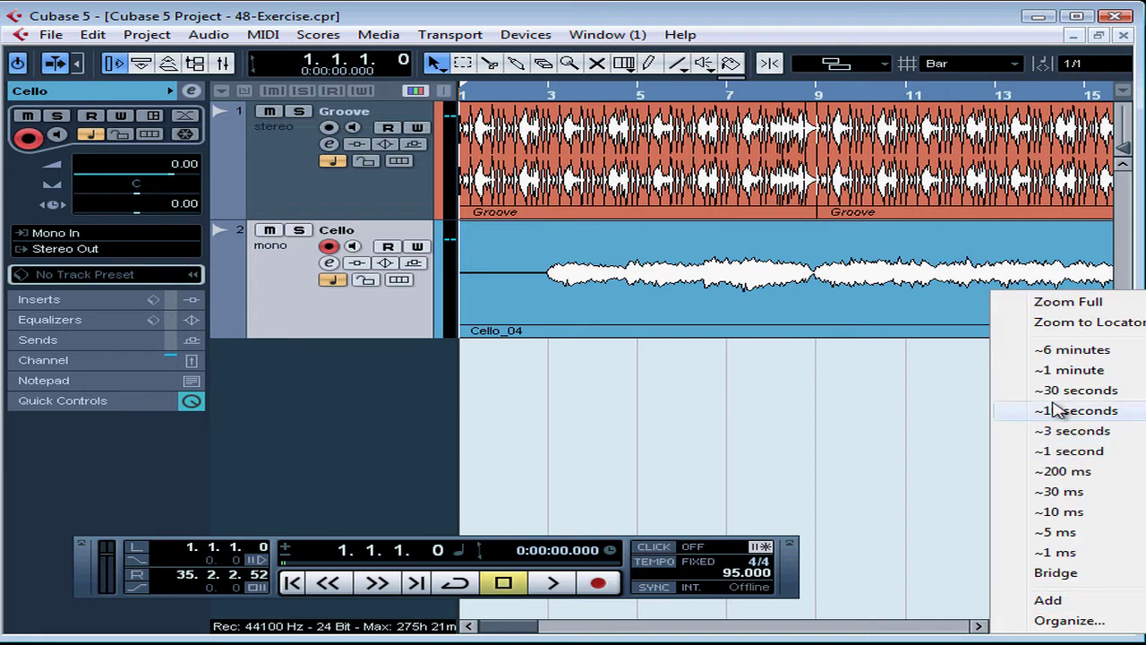
{"action": "left_click", "coordinate": [1057, 322]}
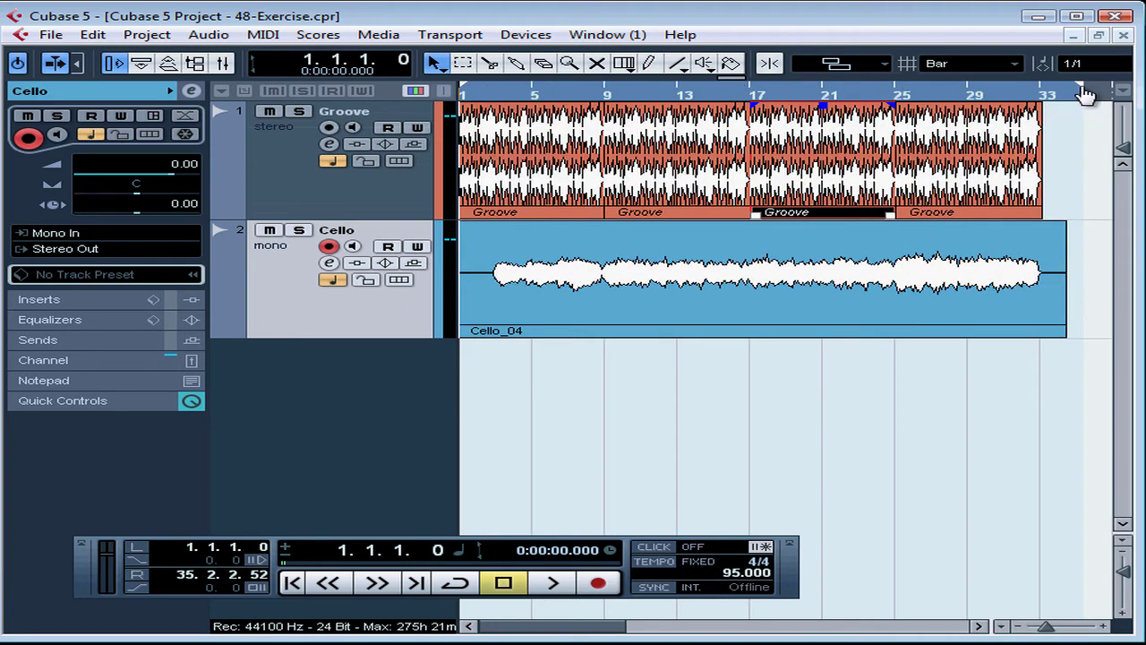
{"action": "key", "text": "F2"}
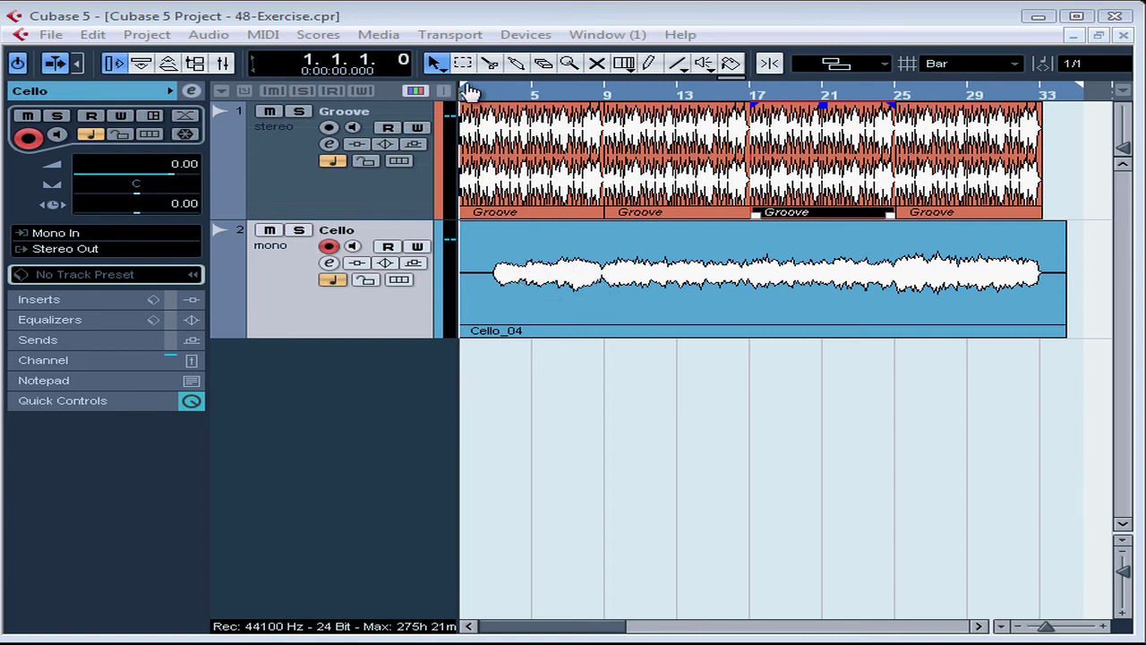
{"action": "key", "text": "F2"}
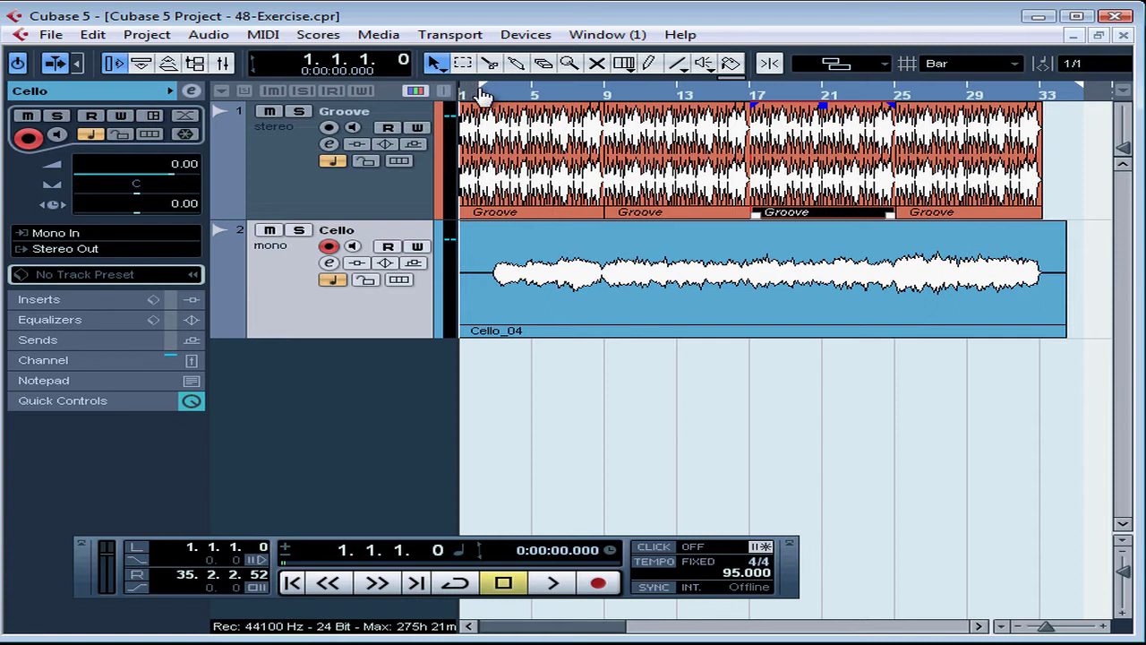
- Pull the right locator back to bar 17 and zoom in around bar 6
{"action": "left_click_drag", "start_coordinate": [1079, 87], "coordinate": [613, 140]}
{"action": "left_click", "coordinate": [550, 121]}
{"action": "key", "text": "h"}
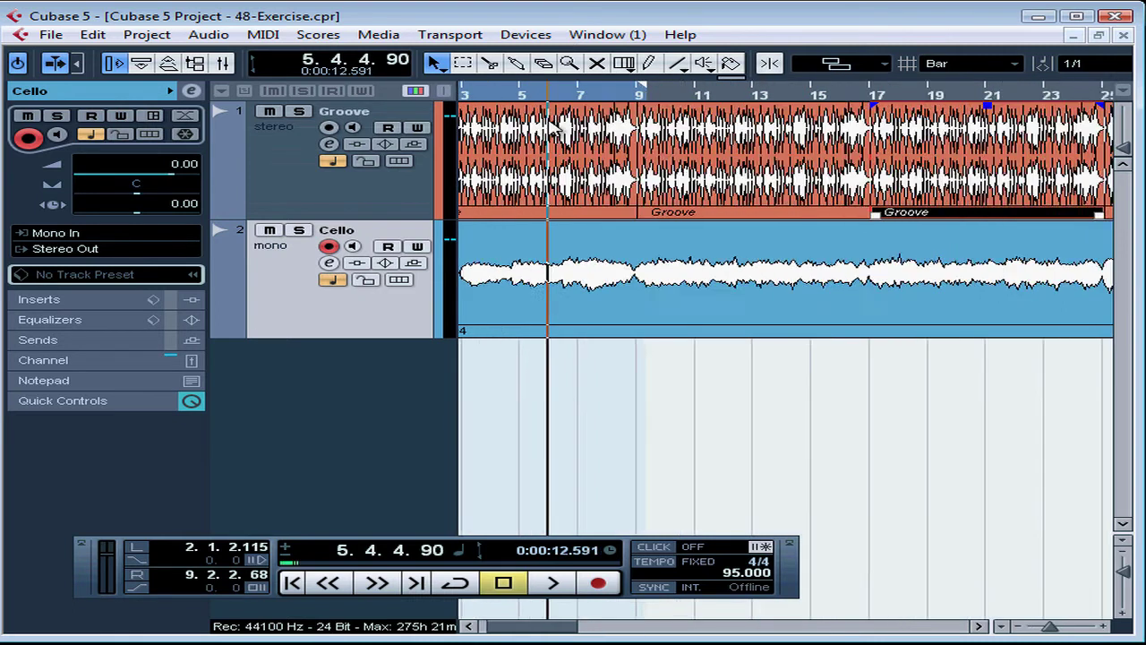
{"action": "key", "text": "h"}
{"action": "key", "text": "h"}
{"action": "key", "text": "h"}
{"action": "left_click_drag", "start_coordinate": [517, 631], "coordinate": [492, 631]}
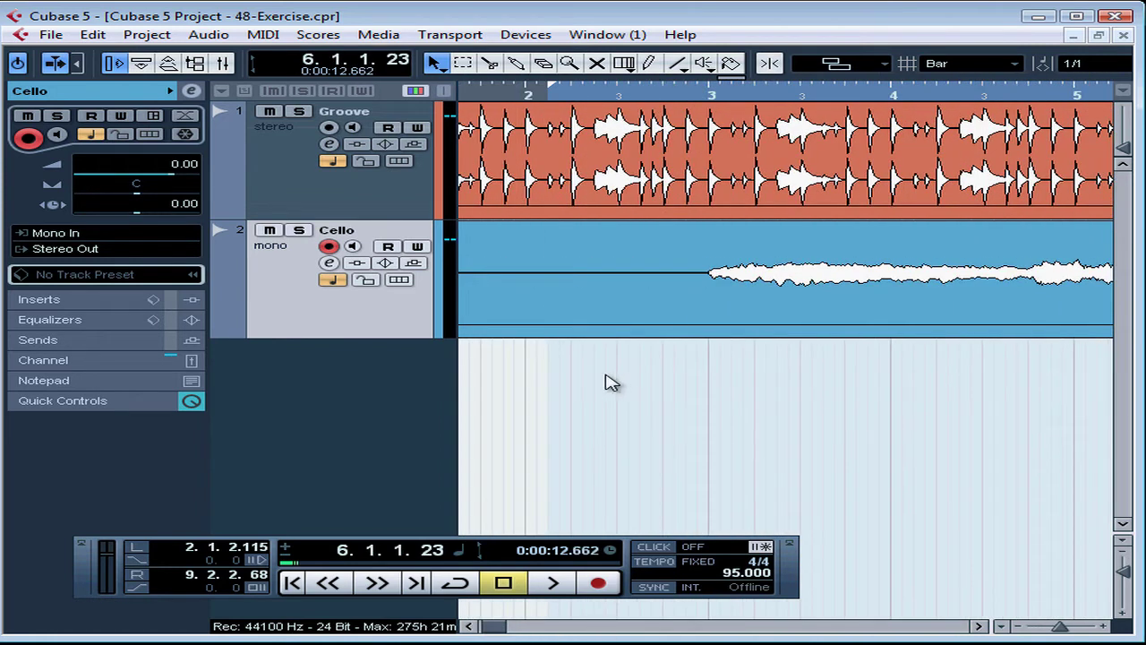
- Move the left locator to 2.4.1.66, just before bar 3
{"action": "left_click_drag", "start_coordinate": [550, 90], "coordinate": [670, 97]}
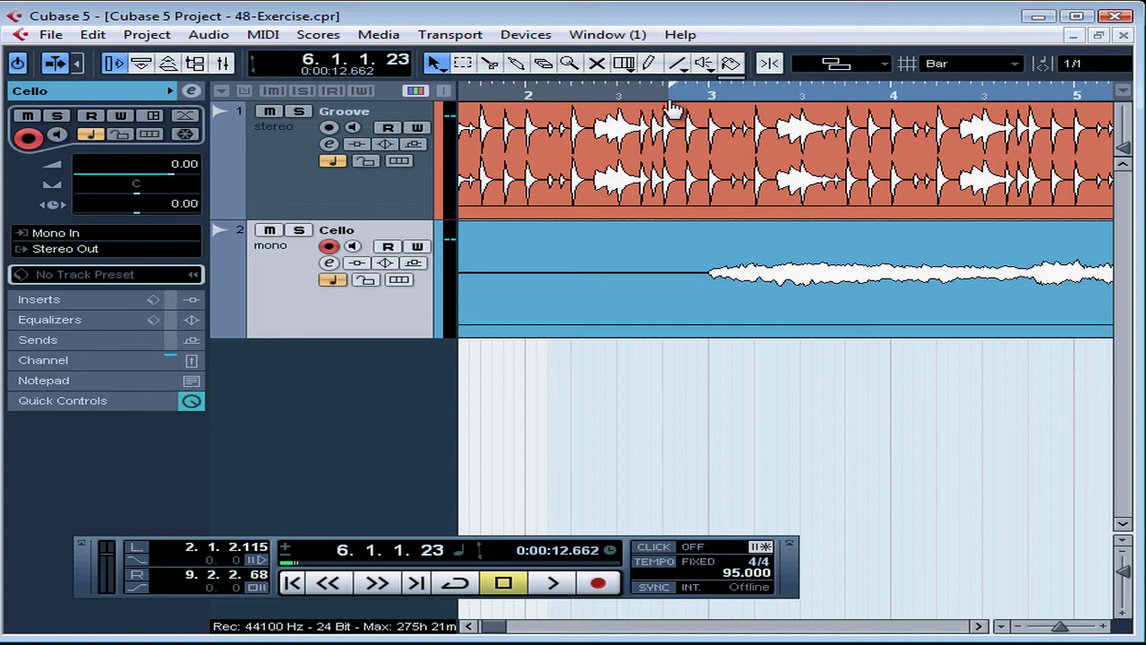
{"action": "left_click", "coordinate": [979, 626]}
{"action": "left_click", "coordinate": [979, 626]}
{"action": "left_click", "coordinate": [979, 626]}
{"action": "left_click", "coordinate": [979, 626]}
{"action": "left_click", "coordinate": [979, 626]}
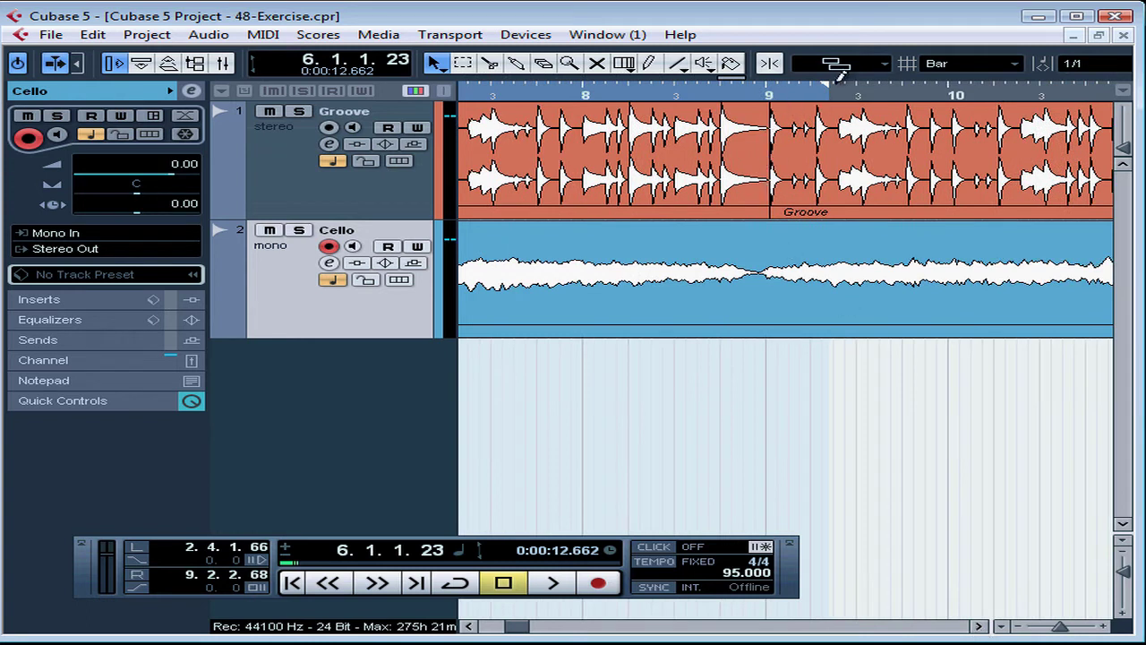
- Set the right locator to 8.4.4.55, just before bar 9, and select the Cello take
{"action": "mouse_move", "coordinate": [825, 90]}
{"action": "left_mouse_down"}
{"action": "mouse_move", "coordinate": [760, 95]}
{"action": "mouse_move", "coordinate": [762, 207]}
{"action": "left_mouse_up"}
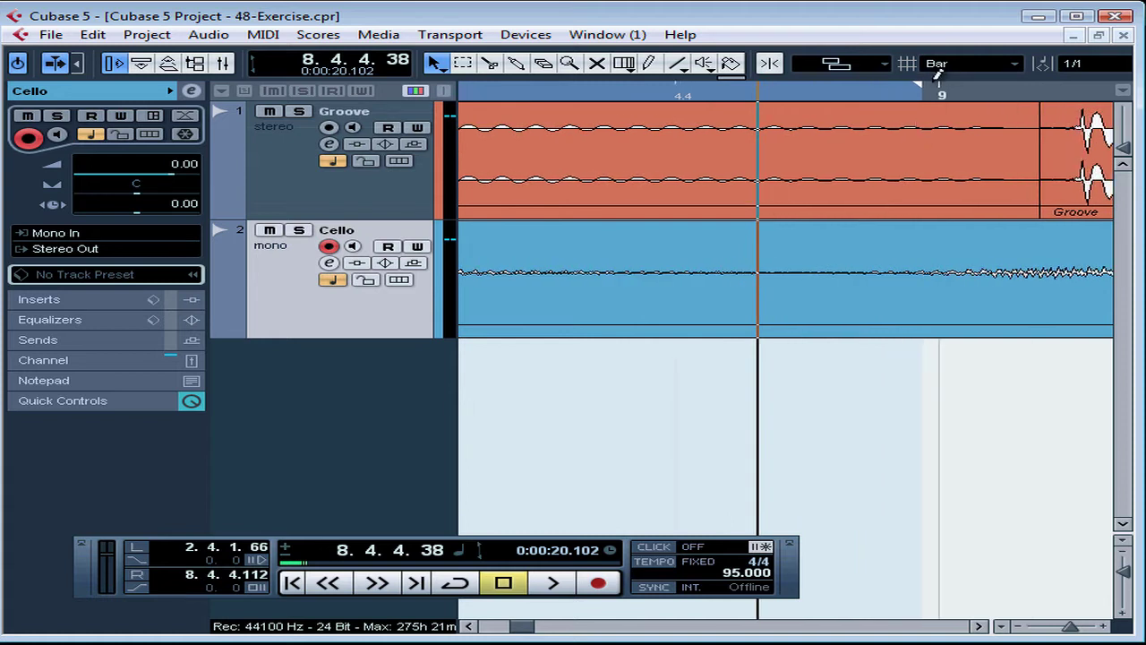
{"action": "left_click_drag", "start_coordinate": [920, 88], "coordinate": [796, 110]}
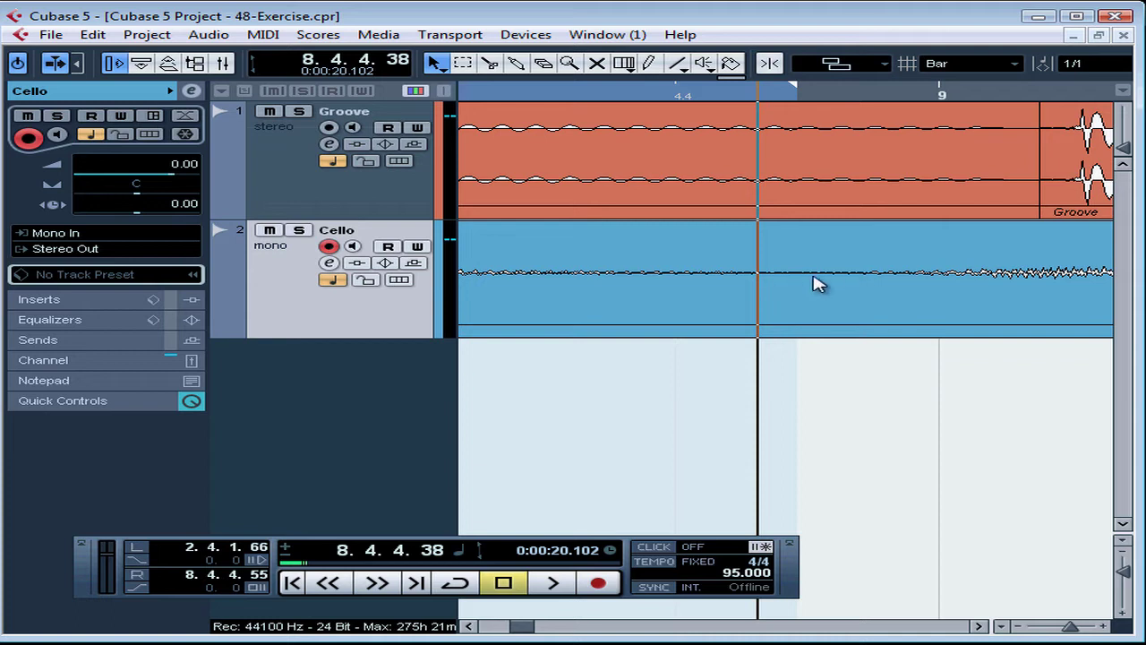
{"action": "left_click", "coordinate": [858, 287]}
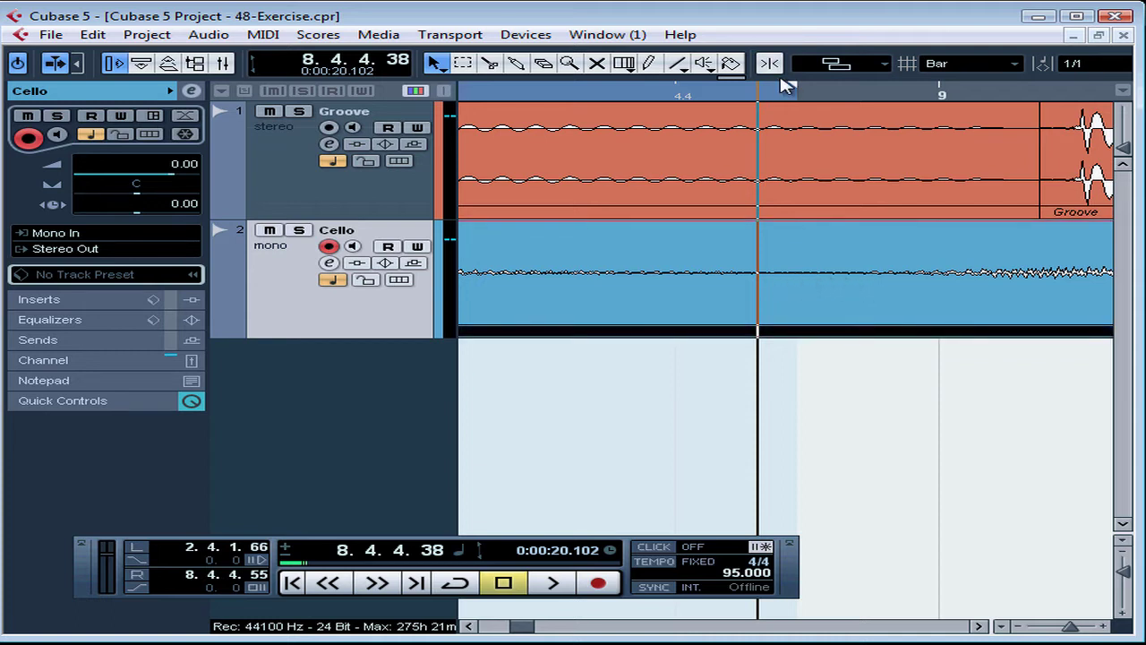
- Zoom to the locator range and enable Punch In and Punch Out at the locators
{"action": "left_click_drag", "start_coordinate": [724, 97], "coordinate": [690, 29]}
{"action": "left_click_drag", "start_coordinate": [677, 101], "coordinate": [681, 57]}
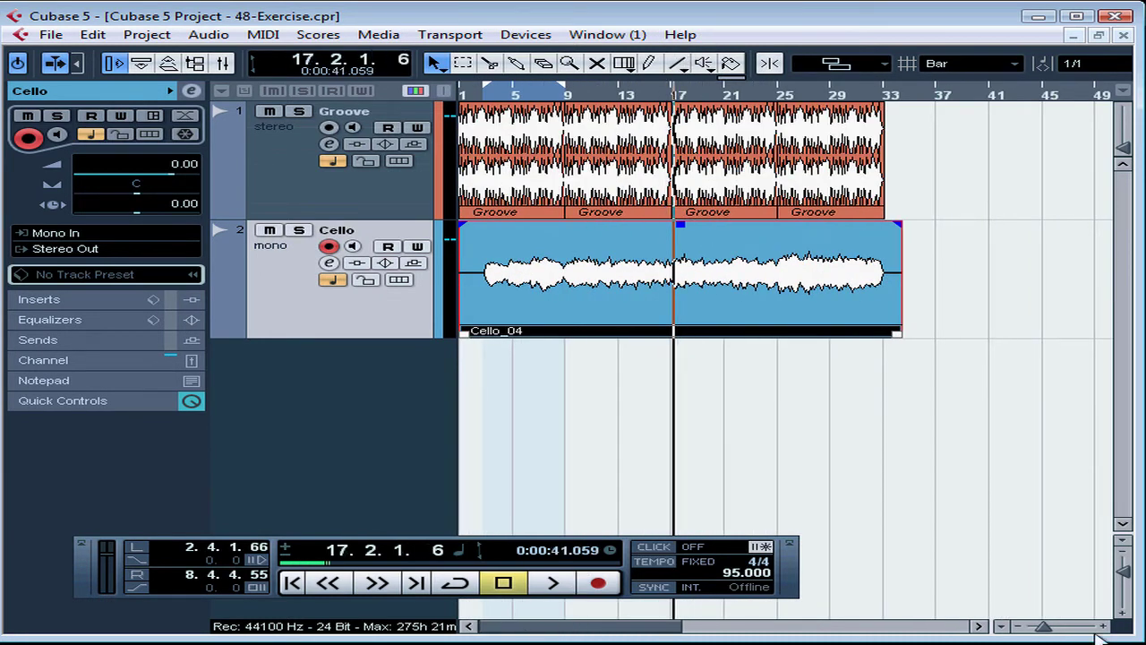
{"action": "left_click", "coordinate": [1001, 626]}
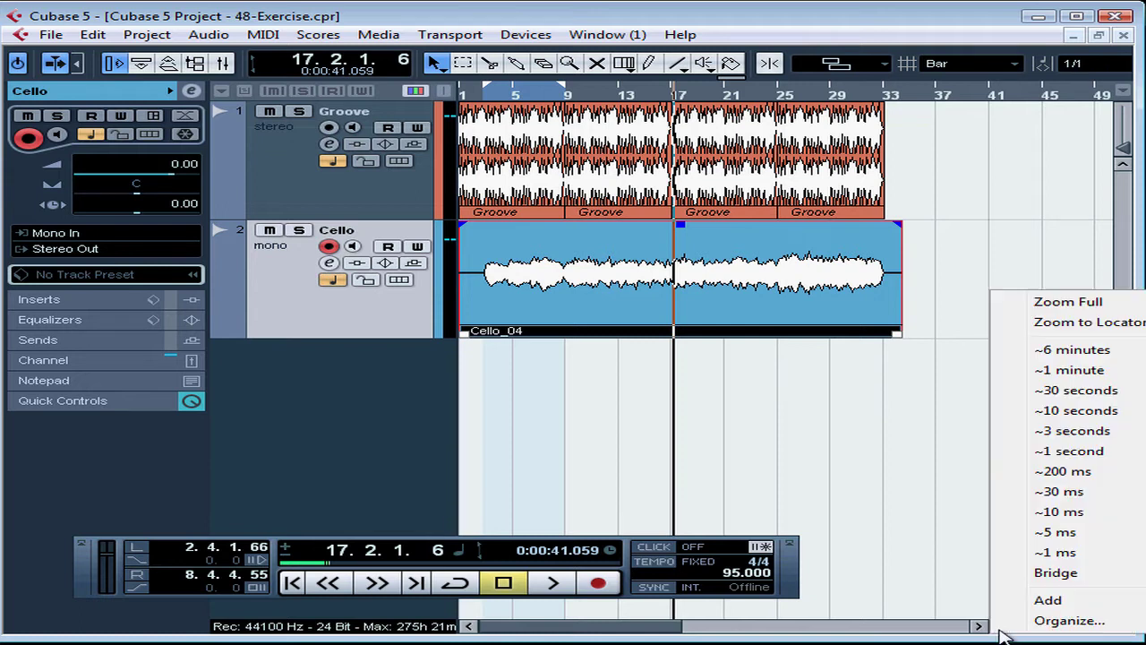
{"action": "left_click", "coordinate": [1060, 324]}
{"action": "mouse_move", "coordinate": [782, 87]}
{"action": "left_mouse_down"}
{"action": "mouse_move", "coordinate": [772, 88]}
{"action": "mouse_move", "coordinate": [772, 67]}
{"action": "left_mouse_up"}
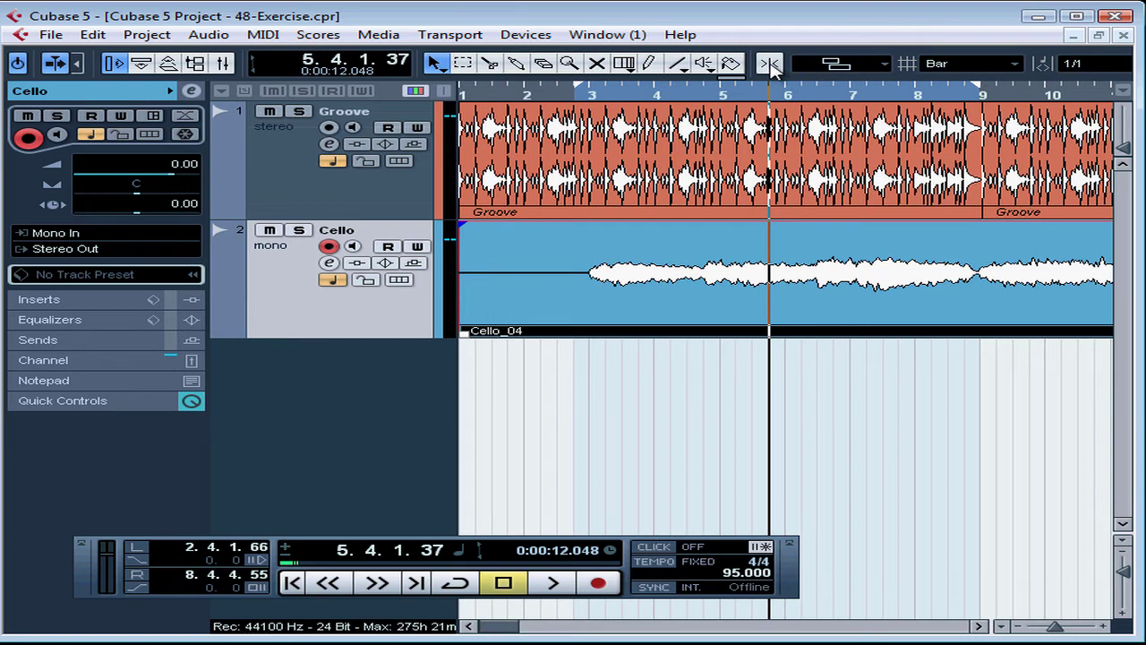
{"action": "left_click", "coordinate": [137, 562]}
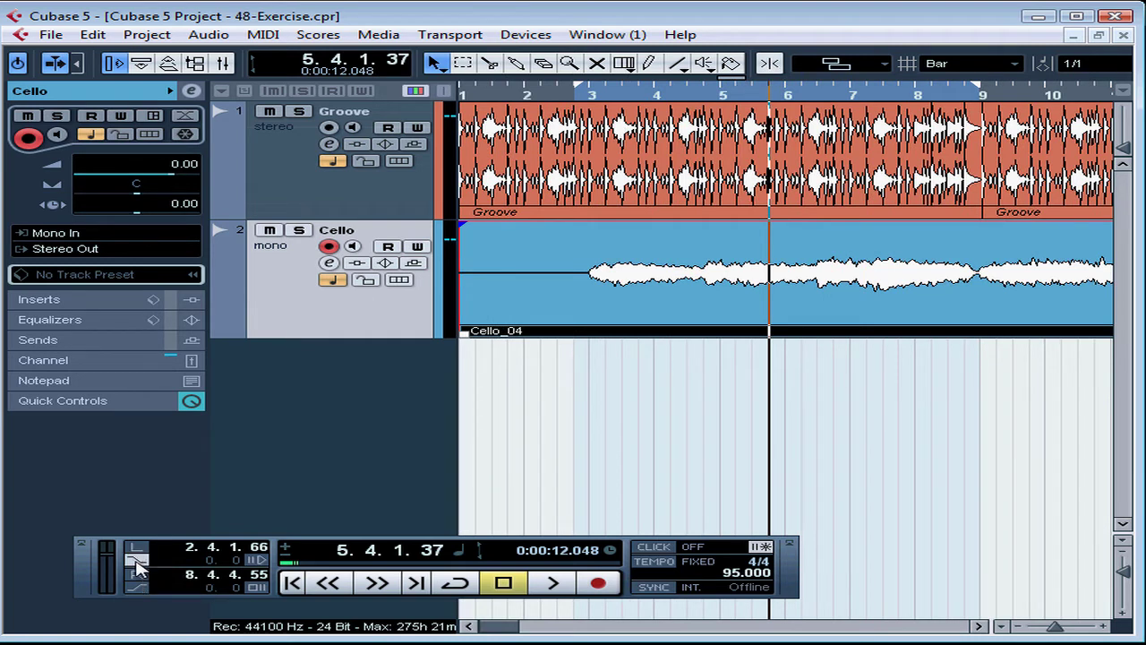
{"action": "left_click", "coordinate": [140, 593]}
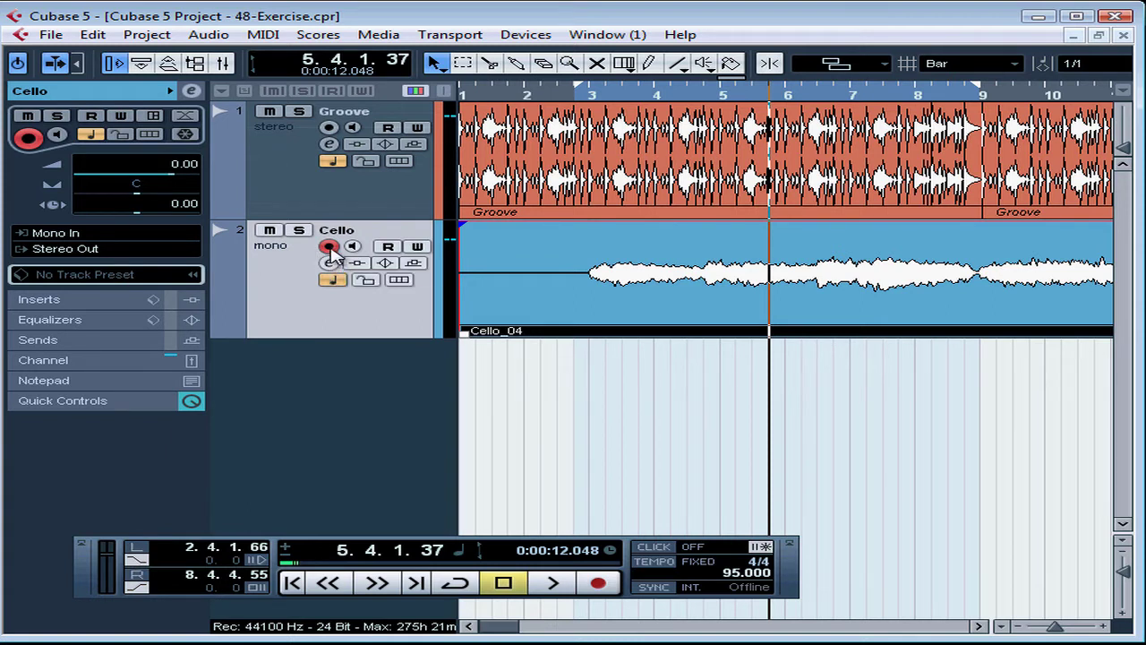
- From the project start, enable Cello monitoring and punch-record take Cello_06 between the locators
{"action": "left_click", "coordinate": [295, 584]}
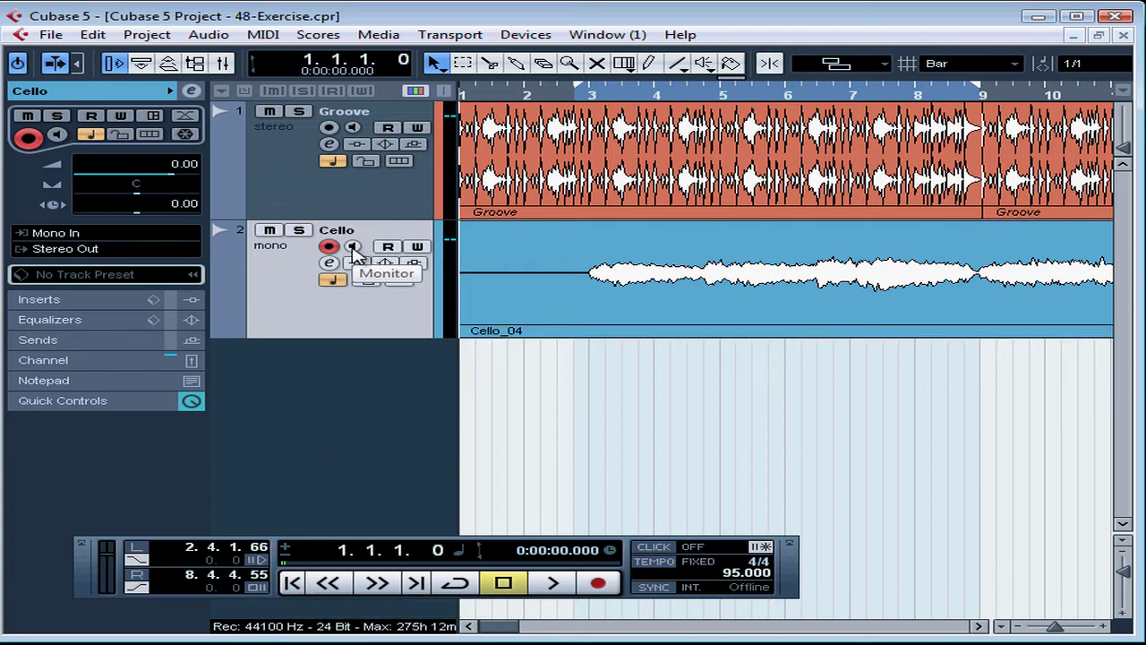
{"action": "left_click", "coordinate": [353, 247]}
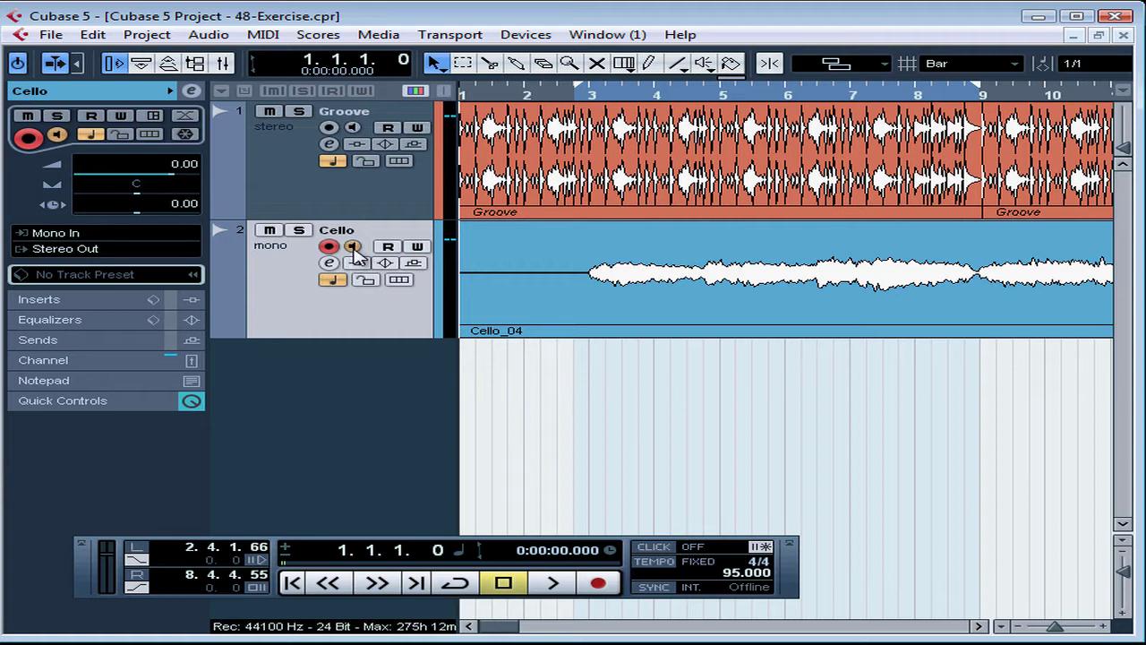
{"action": "left_click", "coordinate": [554, 584]}
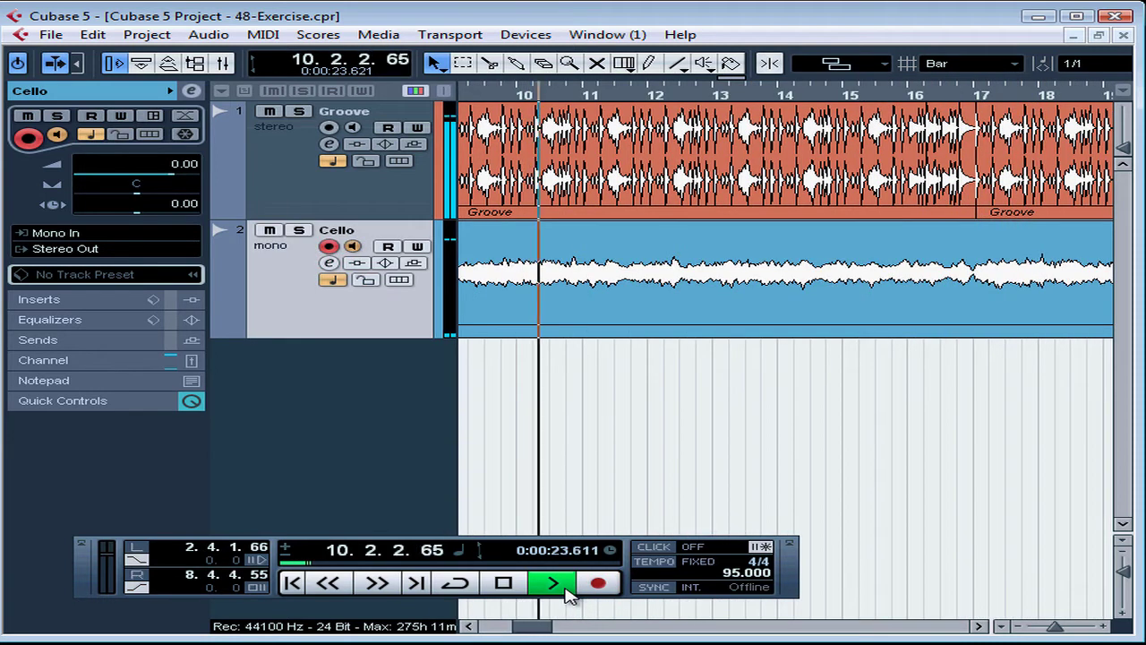
{"action": "left_click", "coordinate": [505, 586]}
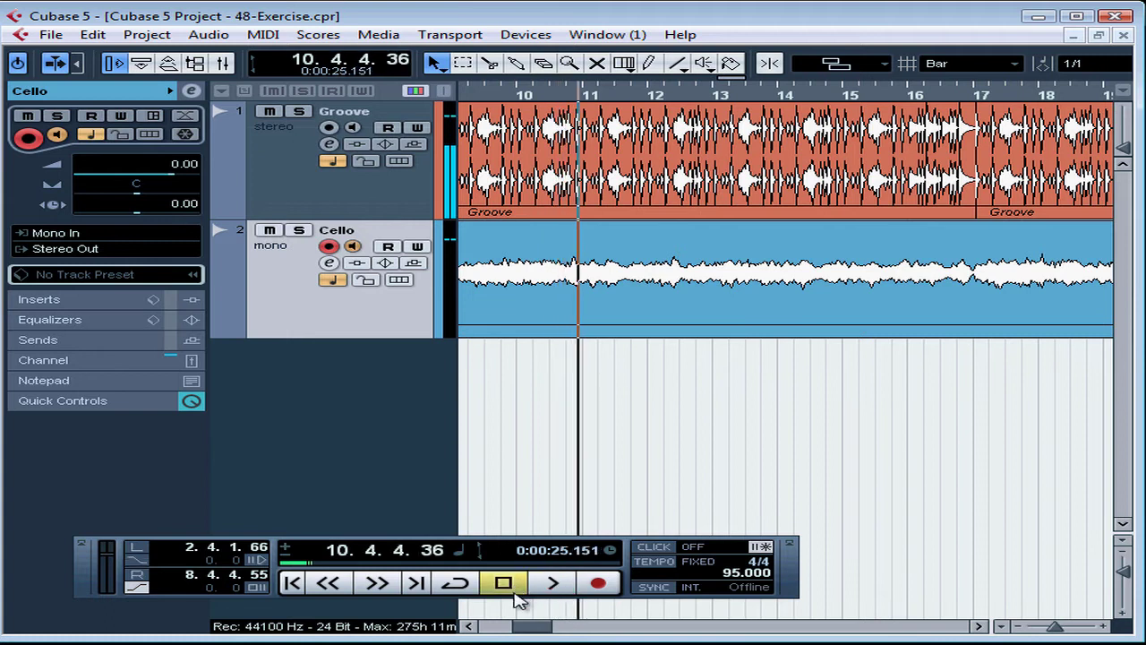
{"action": "left_click_drag", "start_coordinate": [535, 626], "coordinate": [502, 632]}
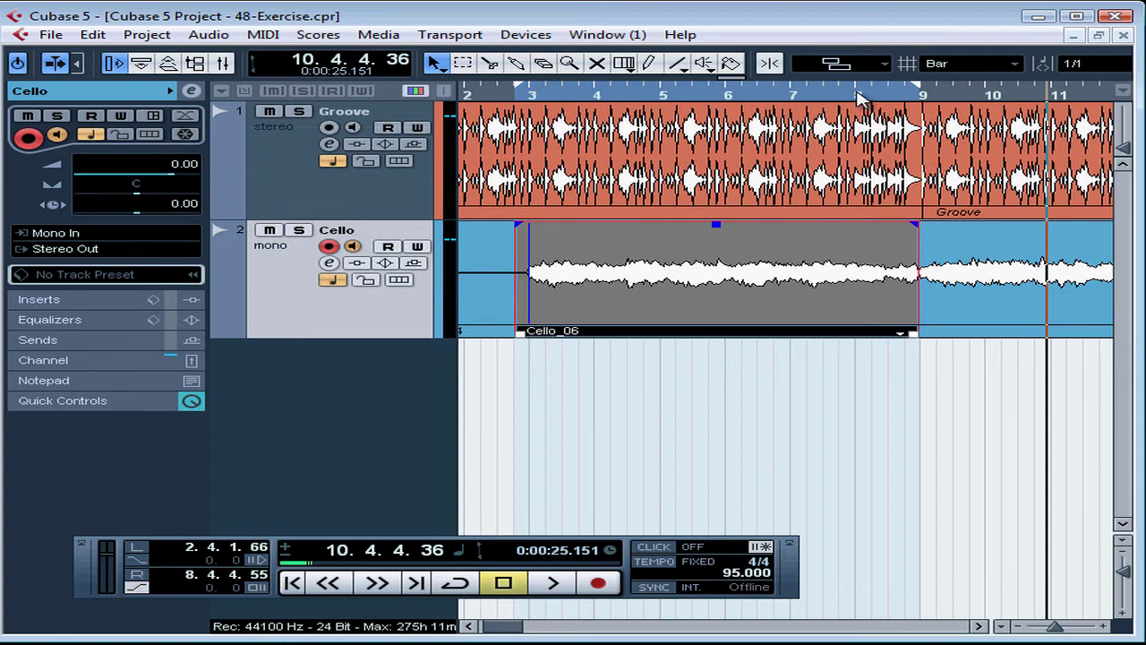
- Play back Cello_06 from bar 8, then zoom in on its punch-out edge
{"action": "left_click", "coordinate": [856, 93]}
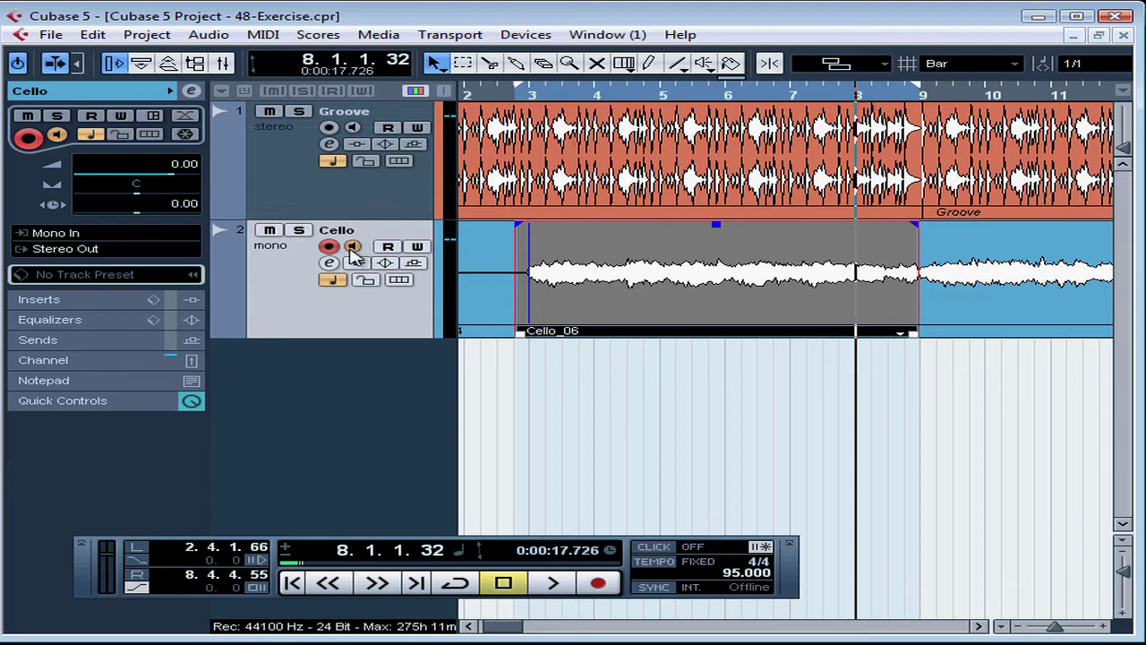
{"action": "key", "text": "space"}
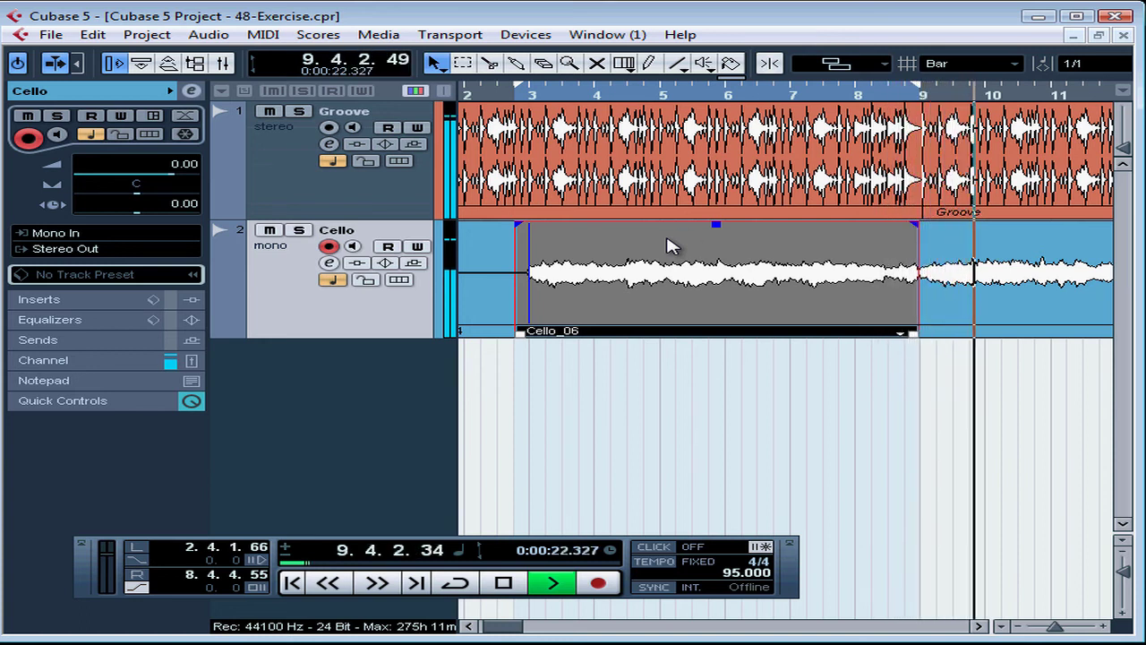
{"action": "key", "text": "space"}
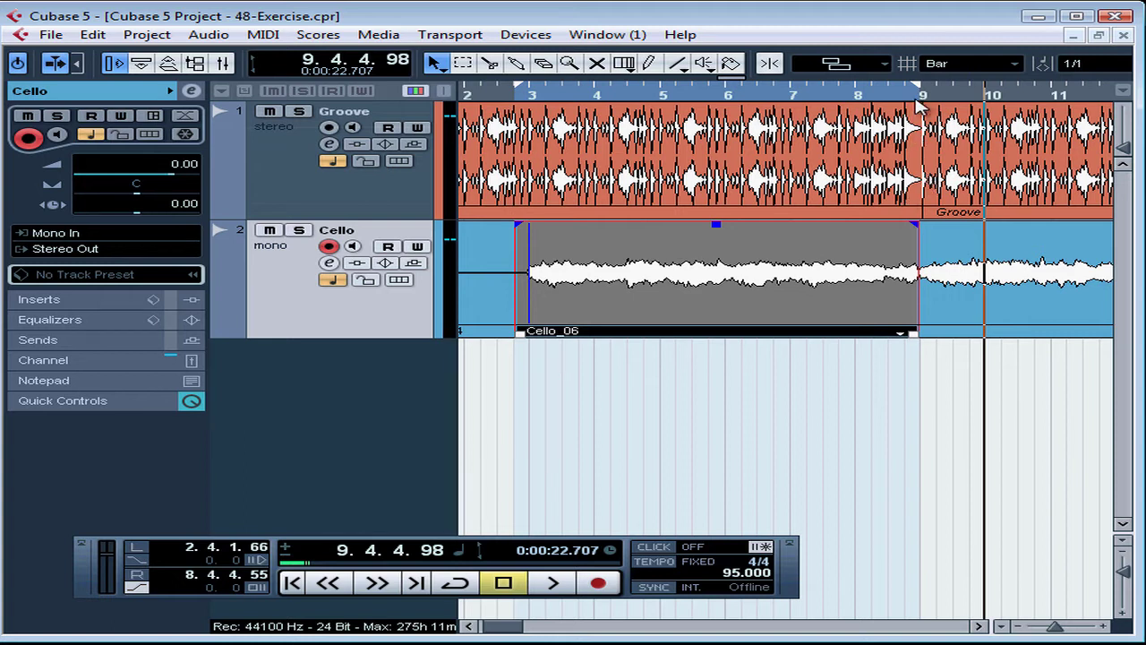
{"action": "left_click_drag", "start_coordinate": [922, 96], "coordinate": [916, 233]}
{"action": "left_click", "coordinate": [980, 626]}
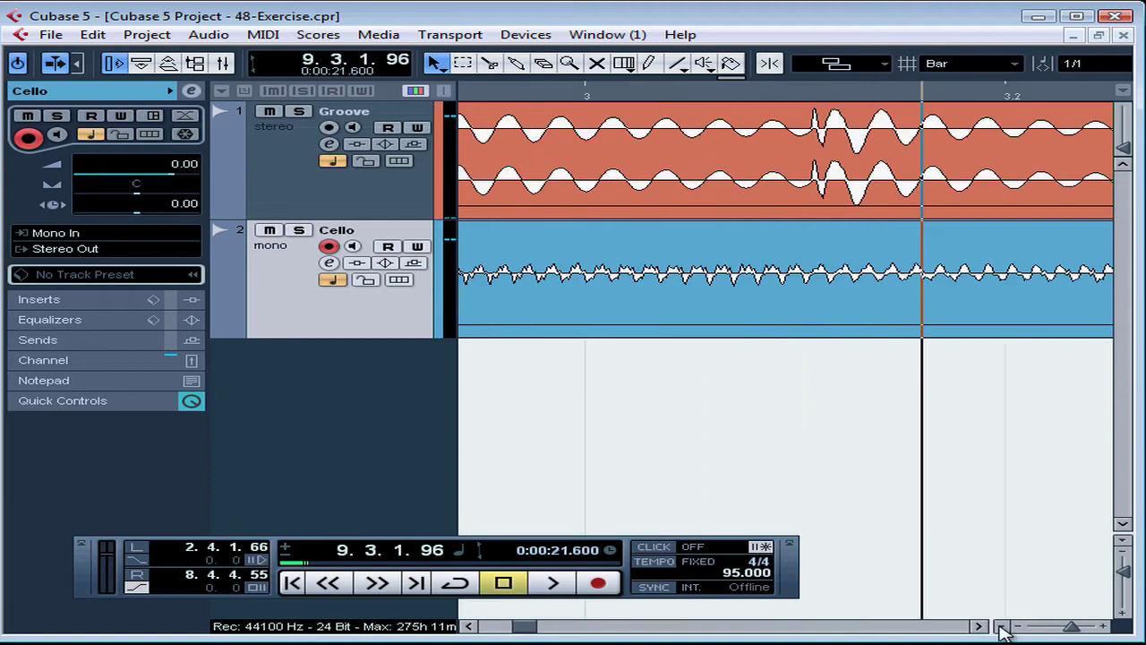
- Zoom the view to the locator range around the Cello_06 take
{"action": "left_click", "coordinate": [1001, 626]}
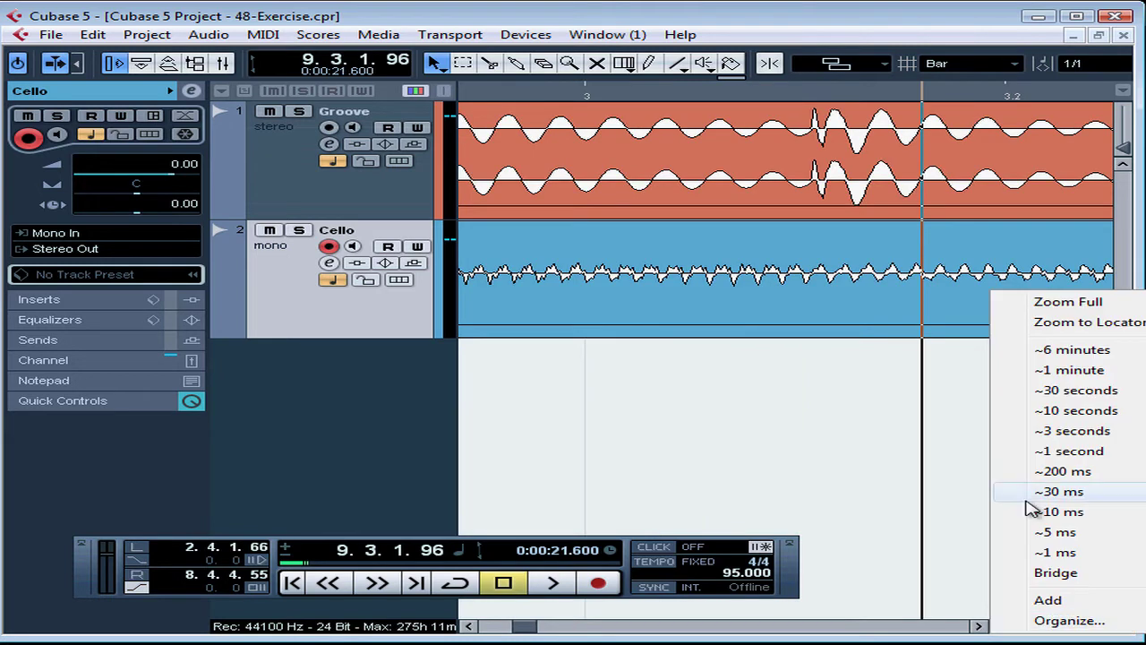
{"action": "left_click", "coordinate": [1052, 323]}
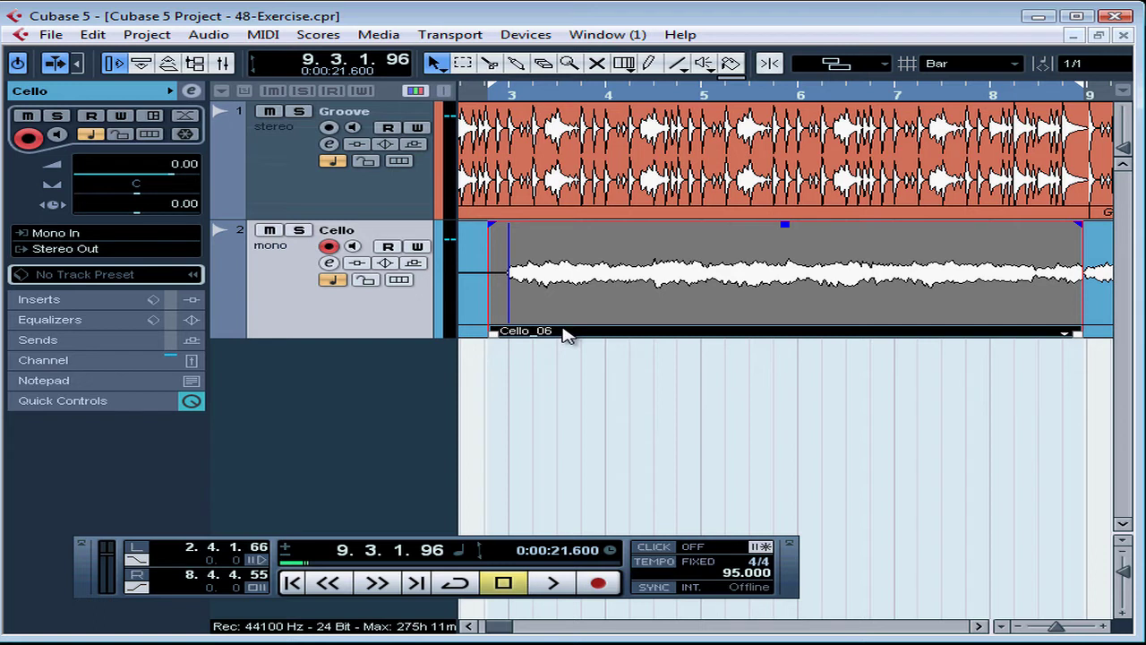
{"action": "right_click", "coordinate": [179, 564]}
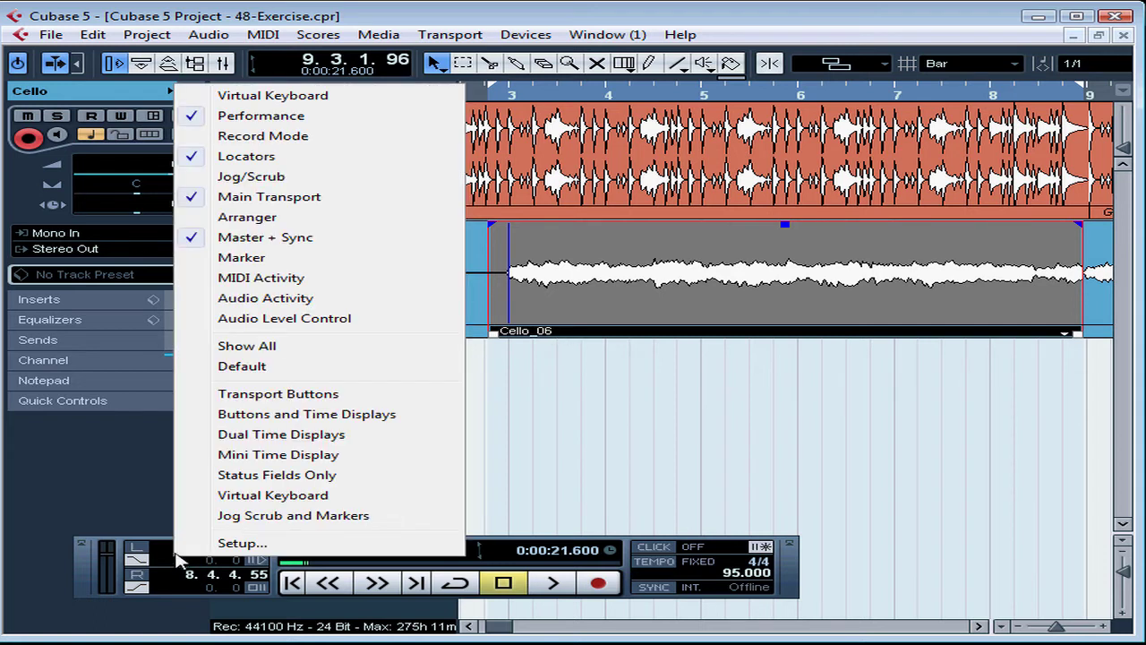
{"action": "left_click", "coordinate": [258, 137]}
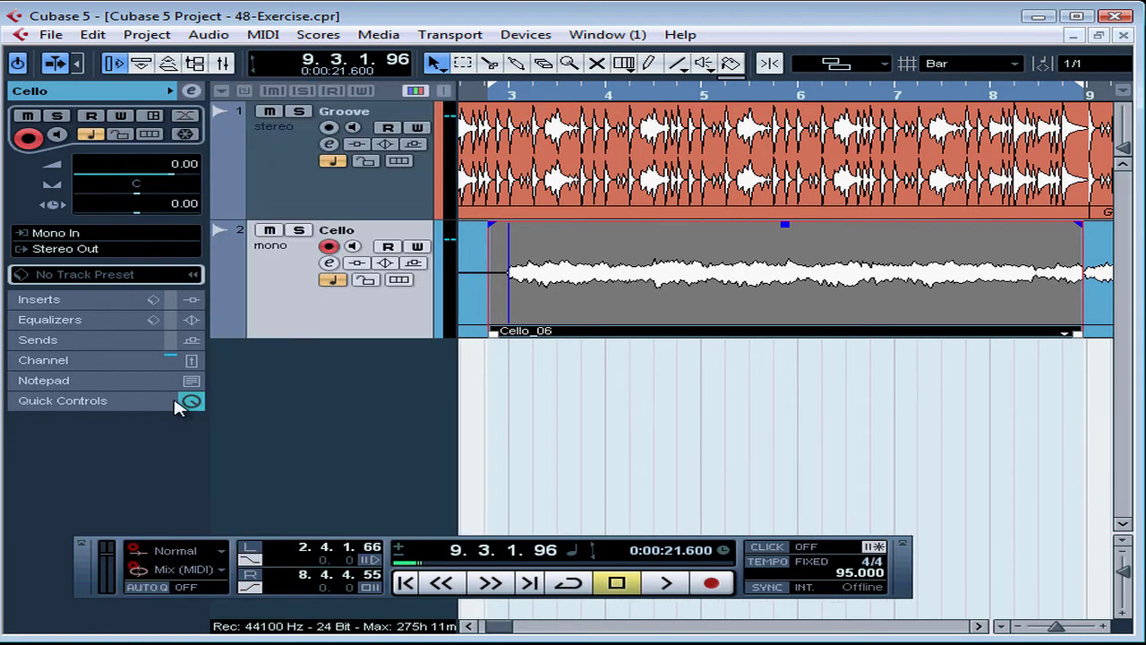
{"action": "left_click", "coordinate": [222, 553]}
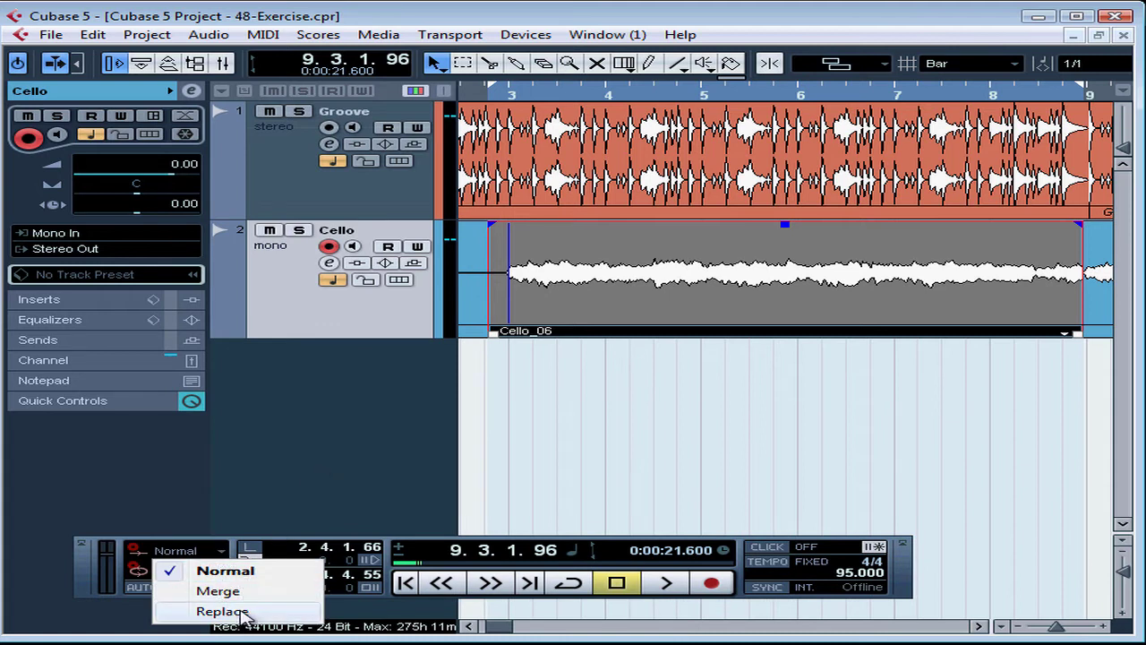
{"action": "left_click", "coordinate": [332, 451]}
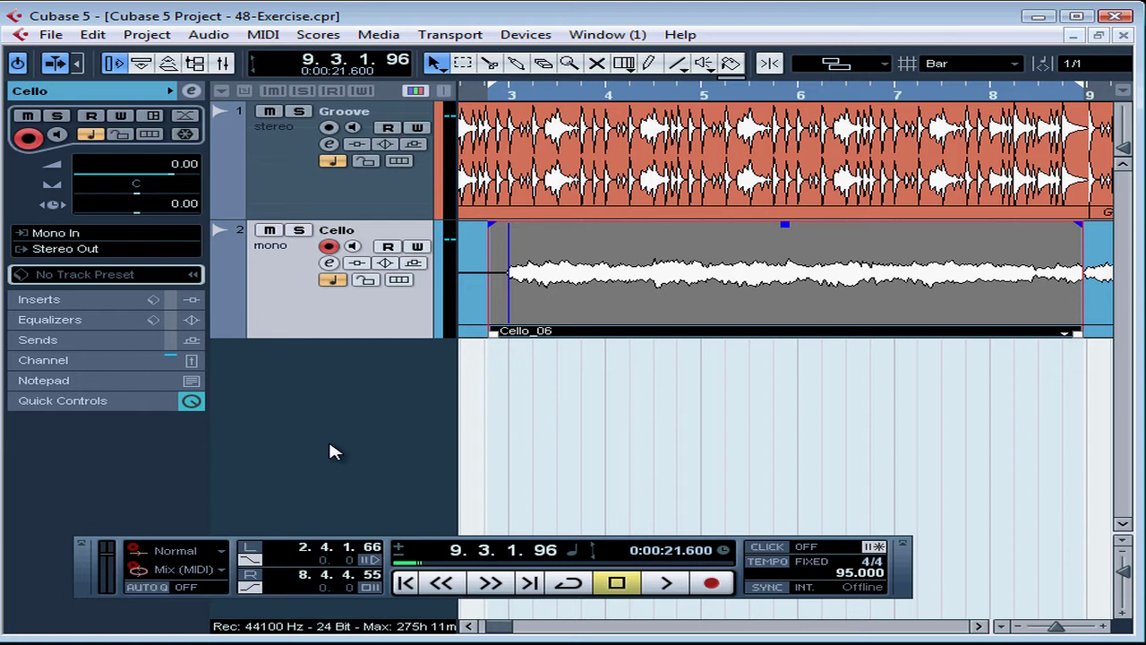
{"action": "key", "text": "F2"}
{"action": "key", "text": "F2"}
- Zoom out to the full project and move the locators to span bars 25 to 37
{"action": "left_click", "coordinate": [1004, 630]}
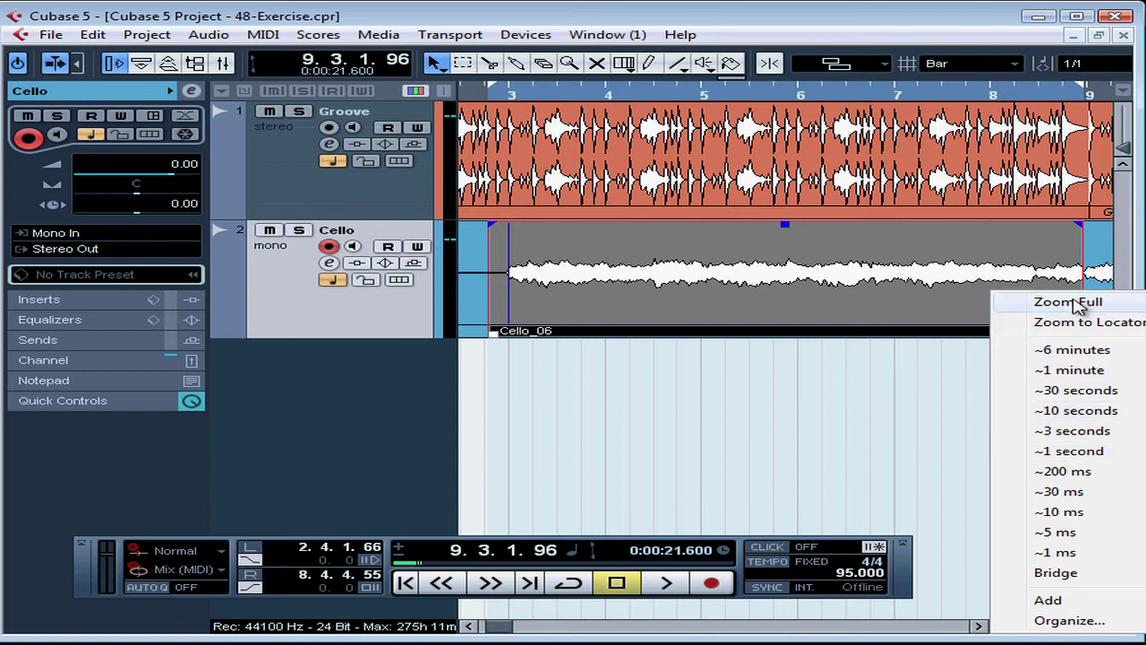
{"action": "left_click", "coordinate": [1061, 302]}
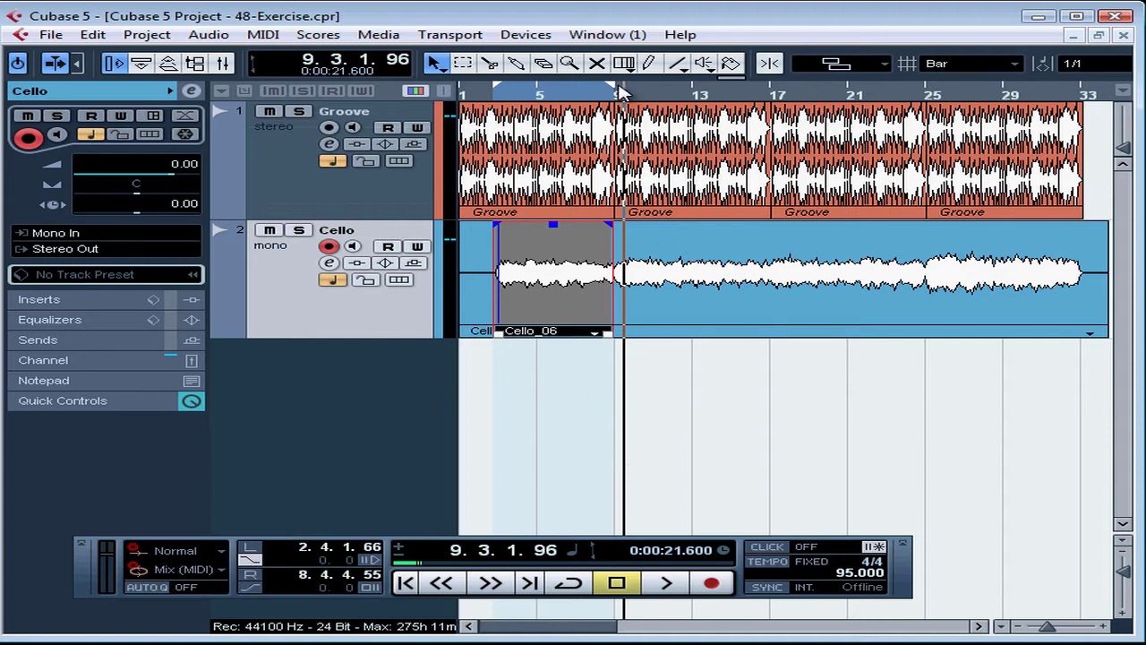
{"action": "left_click_drag", "start_coordinate": [614, 95], "coordinate": [1078, 106]}
{"action": "left_click_drag", "start_coordinate": [588, 634], "coordinate": [525, 632]}
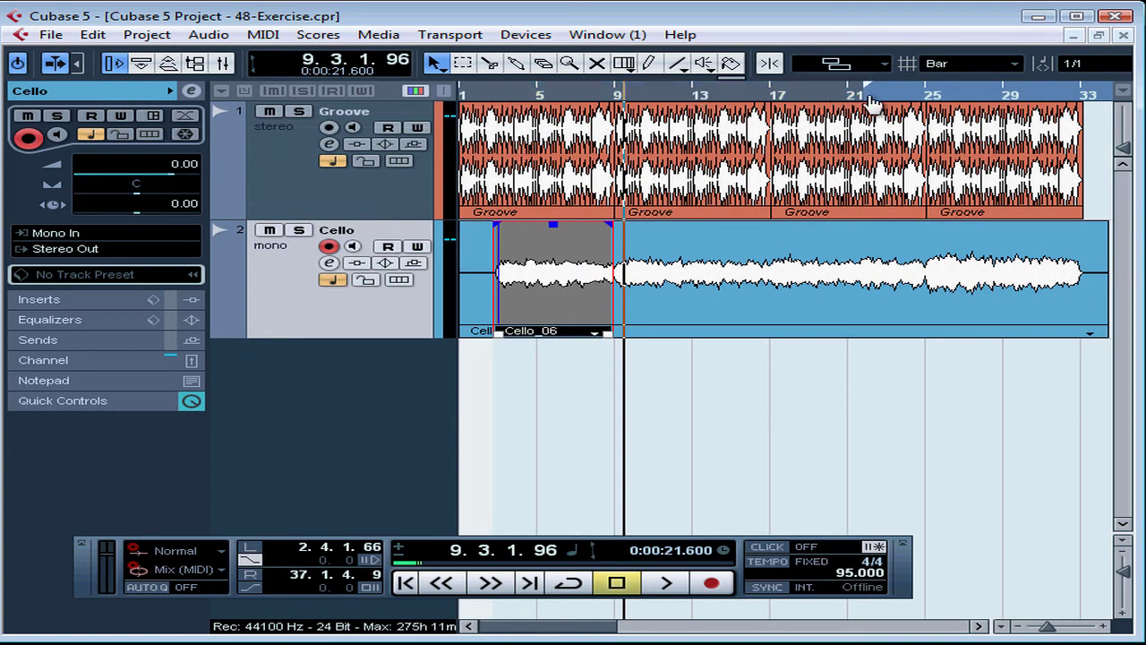
{"action": "left_click", "coordinate": [931, 108], "text": "ctrl"}
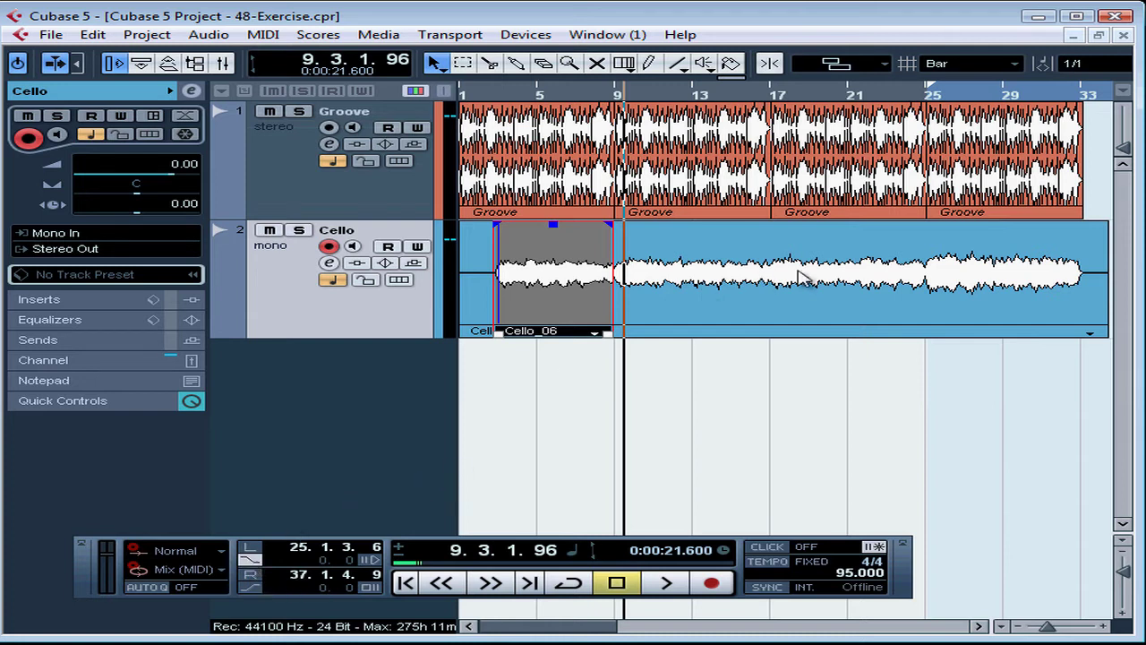
- Move the playback position to the start of bar 17, zooming in closely
{"action": "key", "text": "KP_Add"}
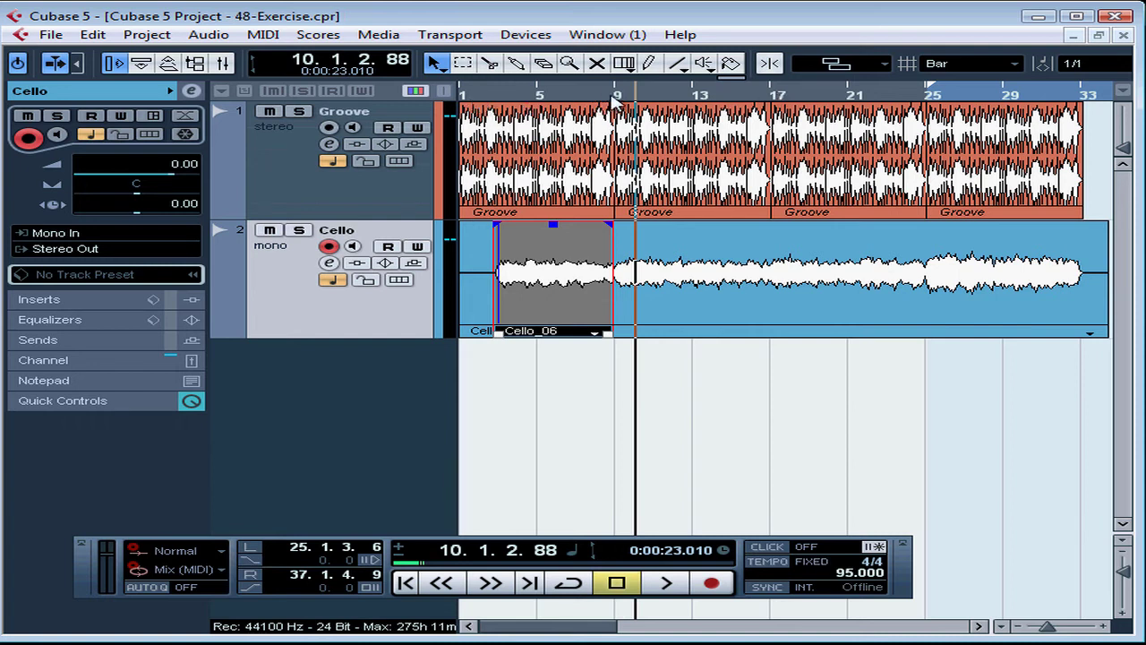
{"action": "left_click", "coordinate": [777, 99]}
{"action": "left_click_drag", "start_coordinate": [778, 115], "coordinate": [555, 256]}
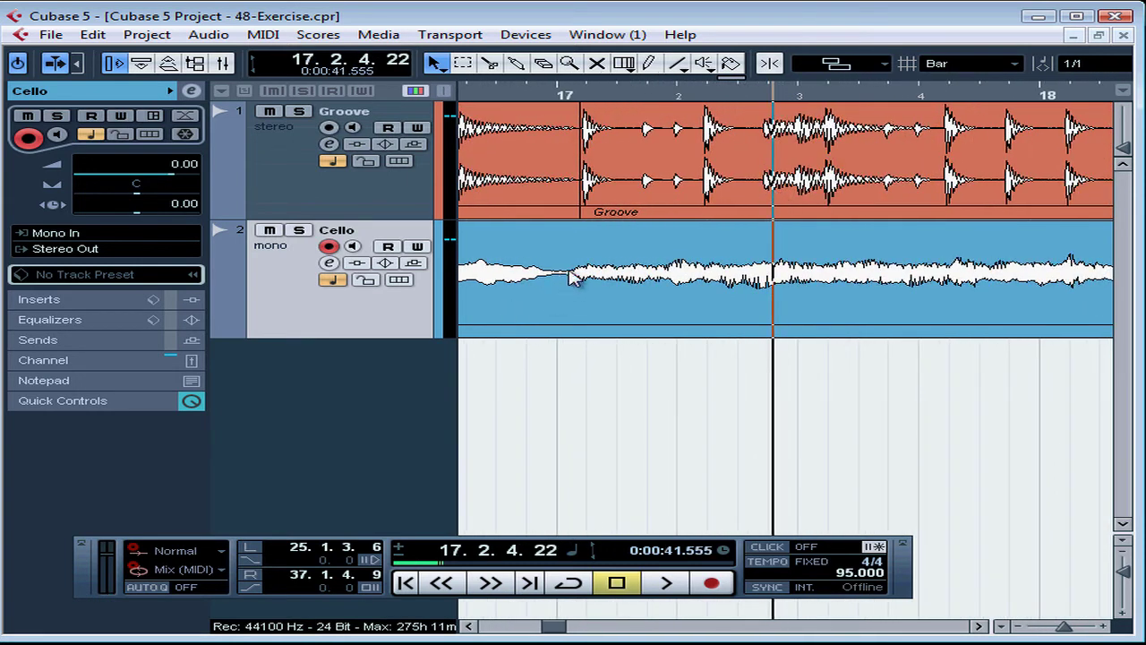
{"action": "left_click_drag", "start_coordinate": [569, 100], "coordinate": [562, 148]}
{"action": "left_click", "coordinate": [471, 625]}
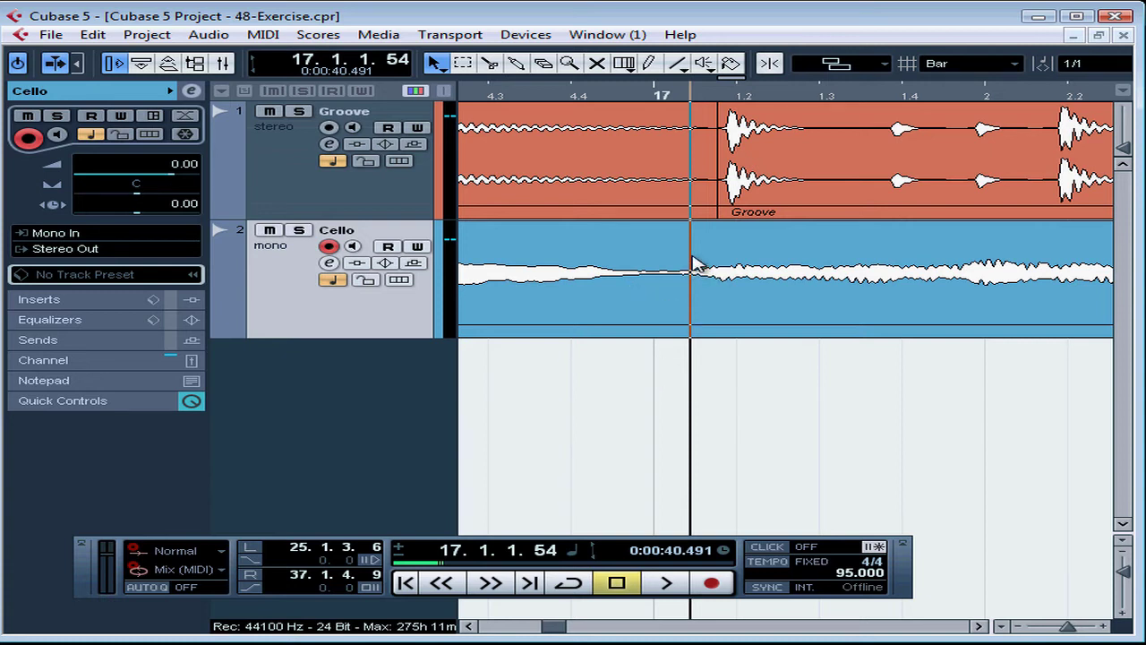
- Zoom back out and move the playhead to 25.1.2.33 near bar 25
{"action": "left_click_drag", "start_coordinate": [695, 95], "coordinate": [672, 35]}
{"action": "left_click", "coordinate": [980, 626]}
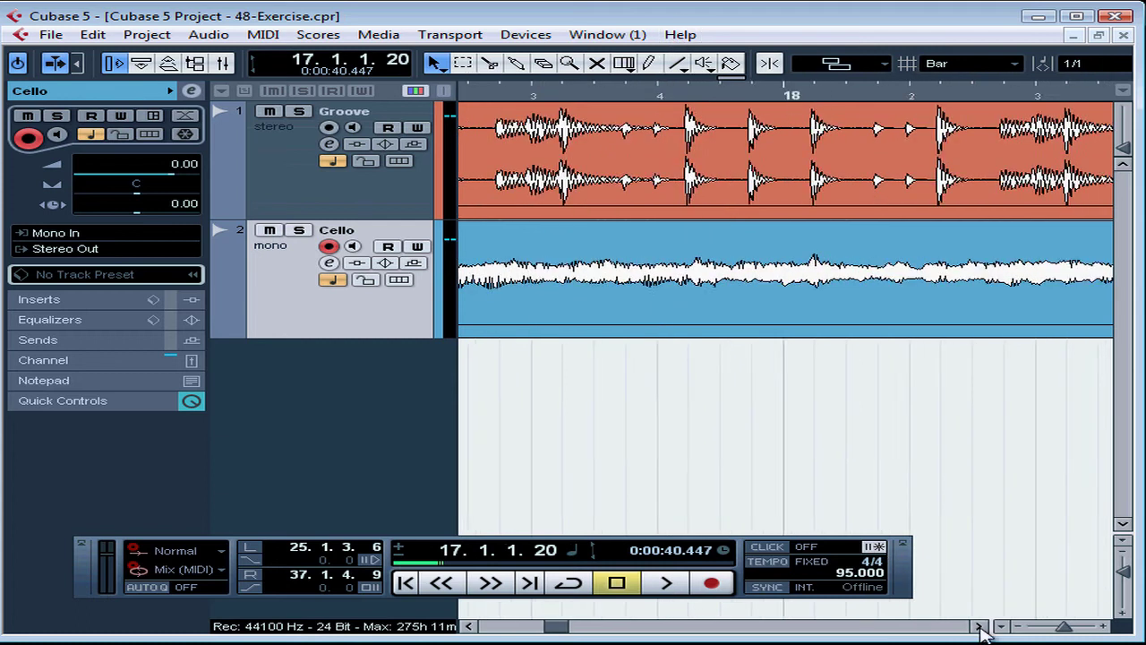
{"action": "left_click_drag", "start_coordinate": [980, 626], "coordinate": [980, 626]}
{"action": "left_click_drag", "start_coordinate": [850, 101], "coordinate": [847, 197]}
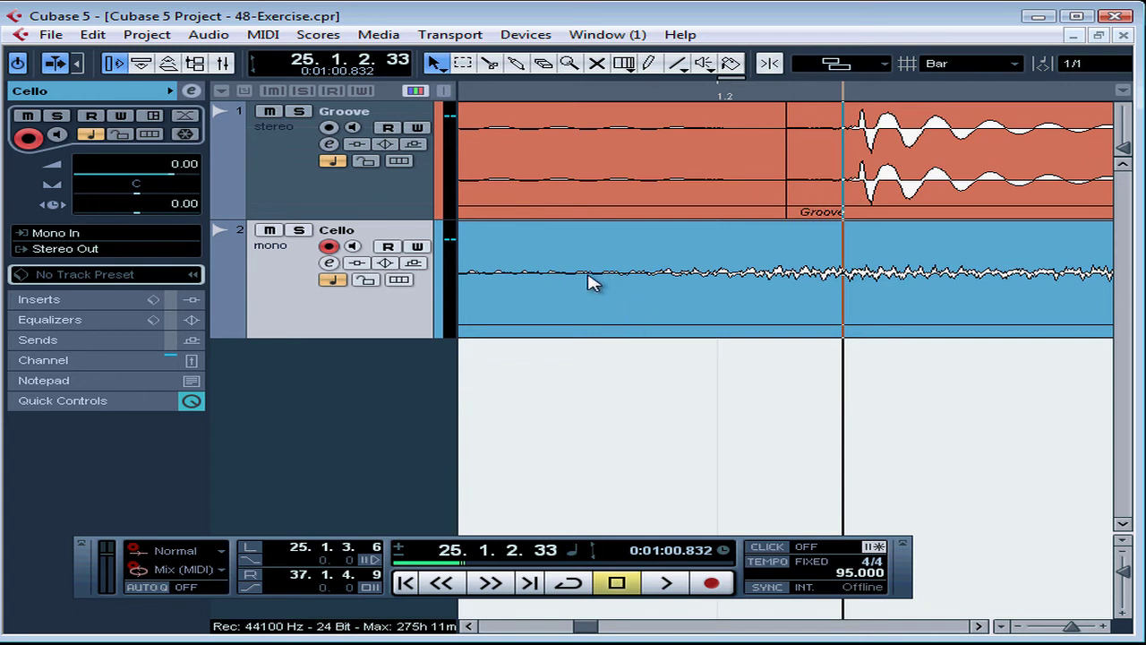
- Set the left locator to the start of bar 25 (25.1.1.66)
{"action": "double_click", "coordinate": [305, 557]}
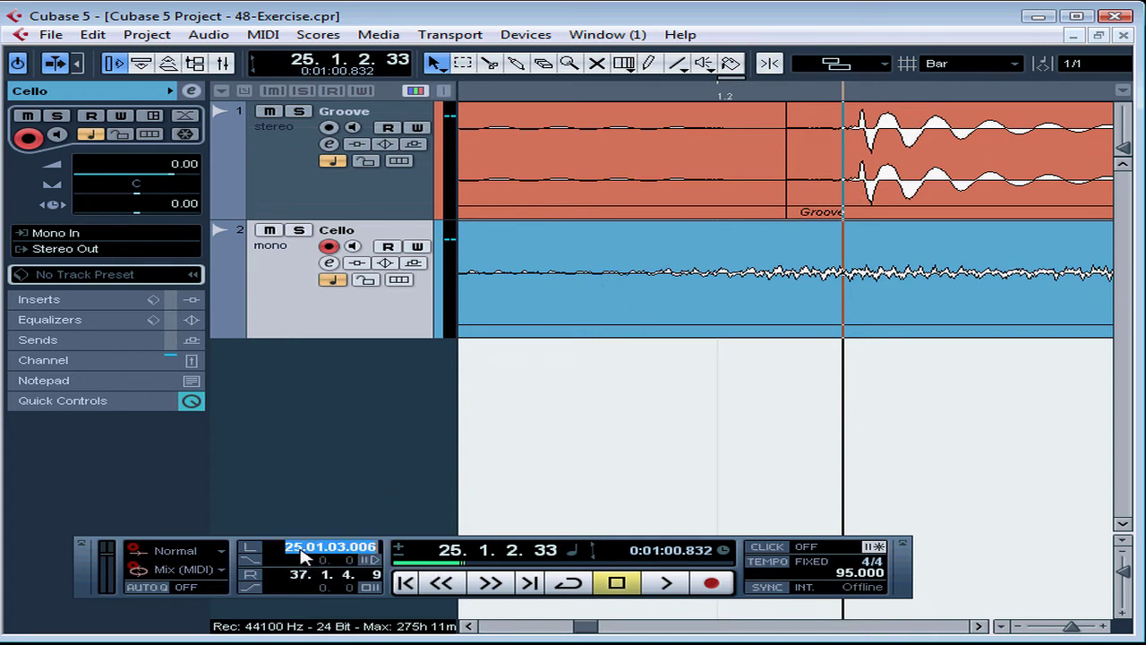
{"action": "type", "text": "25"}
{"action": "key", "text": "Return"}
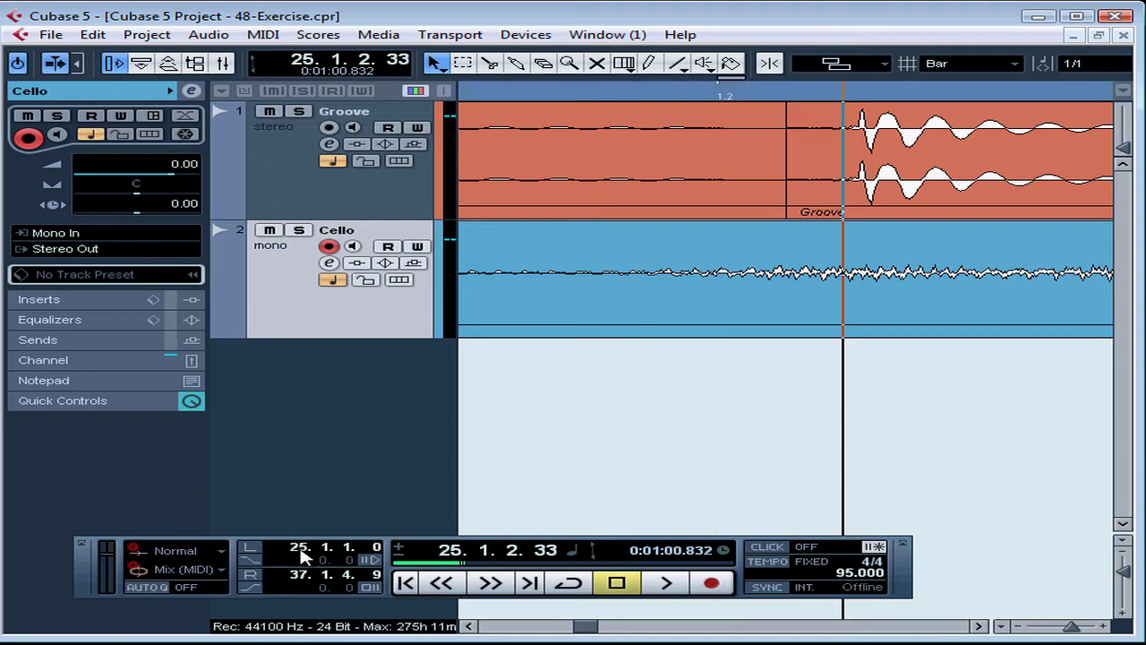
{"action": "left_click", "coordinate": [472, 627]}
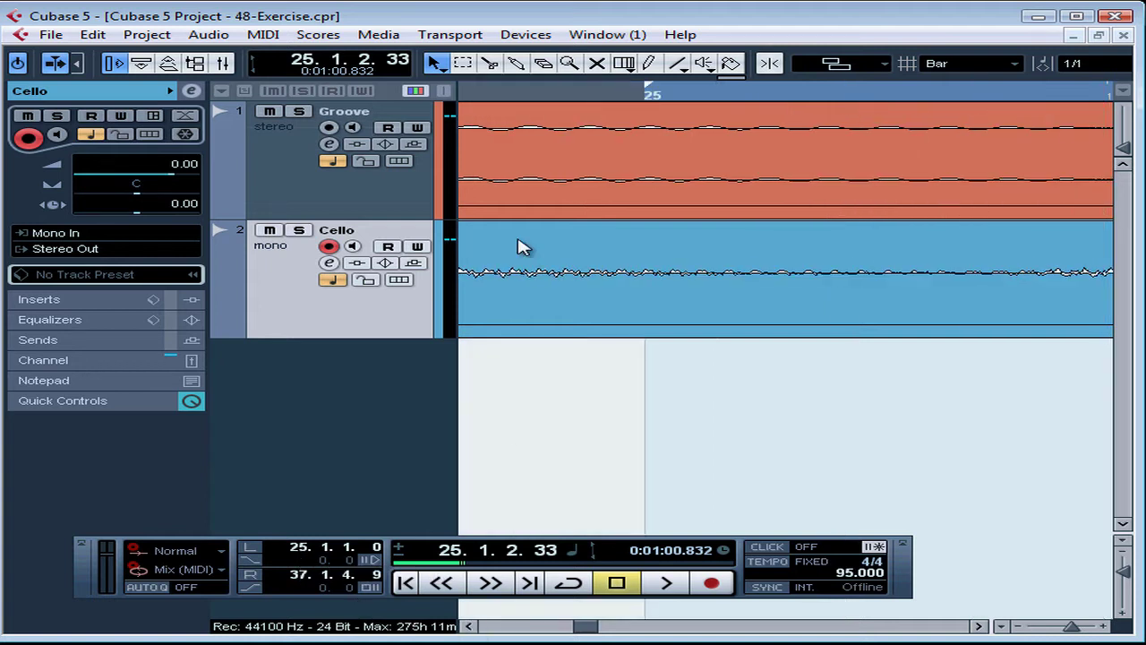
{"action": "mouse_move", "coordinate": [650, 94]}
{"action": "left_mouse_down"}
{"action": "mouse_move", "coordinate": [814, 95]}
{"action": "mouse_move", "coordinate": [870, 113]}
{"action": "mouse_move", "coordinate": [904, 99]}
{"action": "mouse_move", "coordinate": [893, 192]}
{"action": "left_mouse_up"}
{"action": "left_click_drag", "start_coordinate": [1067, 93], "coordinate": [918, 105]}
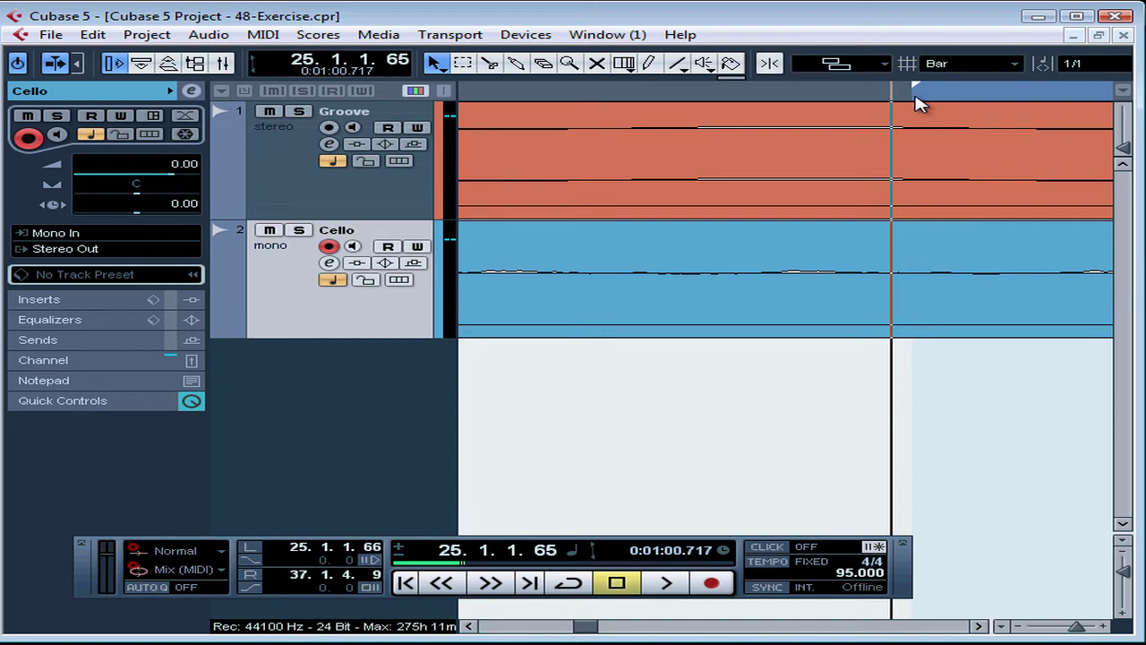
- Zoom to the locators and pull the right locator back to 33.3.1.94
{"action": "left_click", "coordinate": [979, 626]}
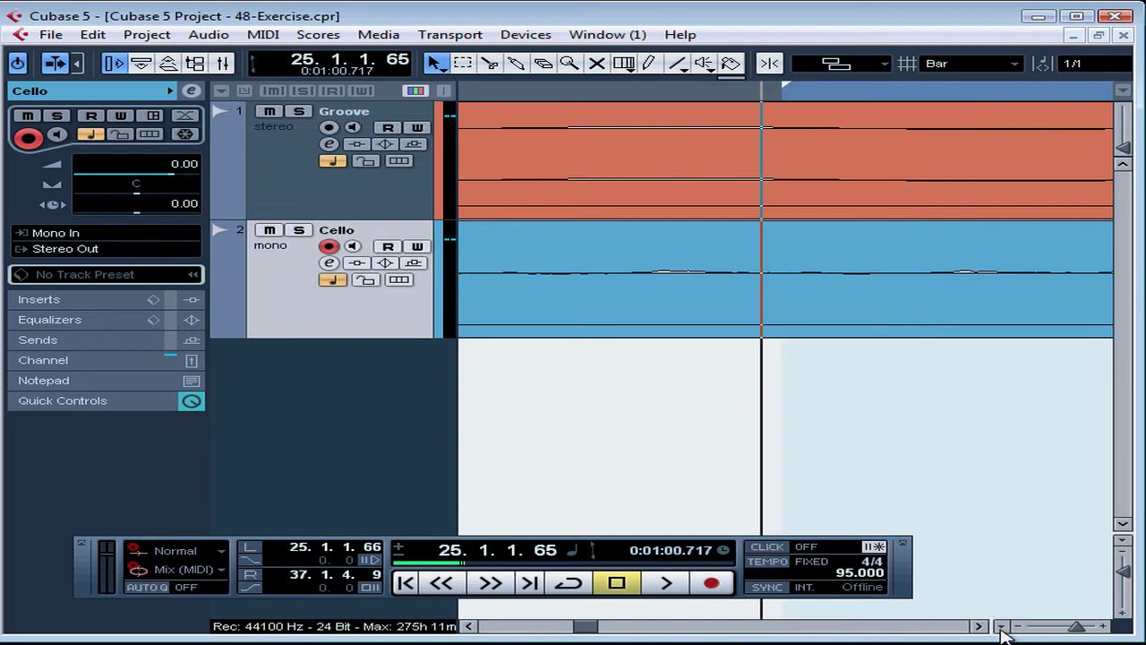
{"action": "left_click", "coordinate": [1001, 629]}
{"action": "left_click", "coordinate": [1080, 326]}
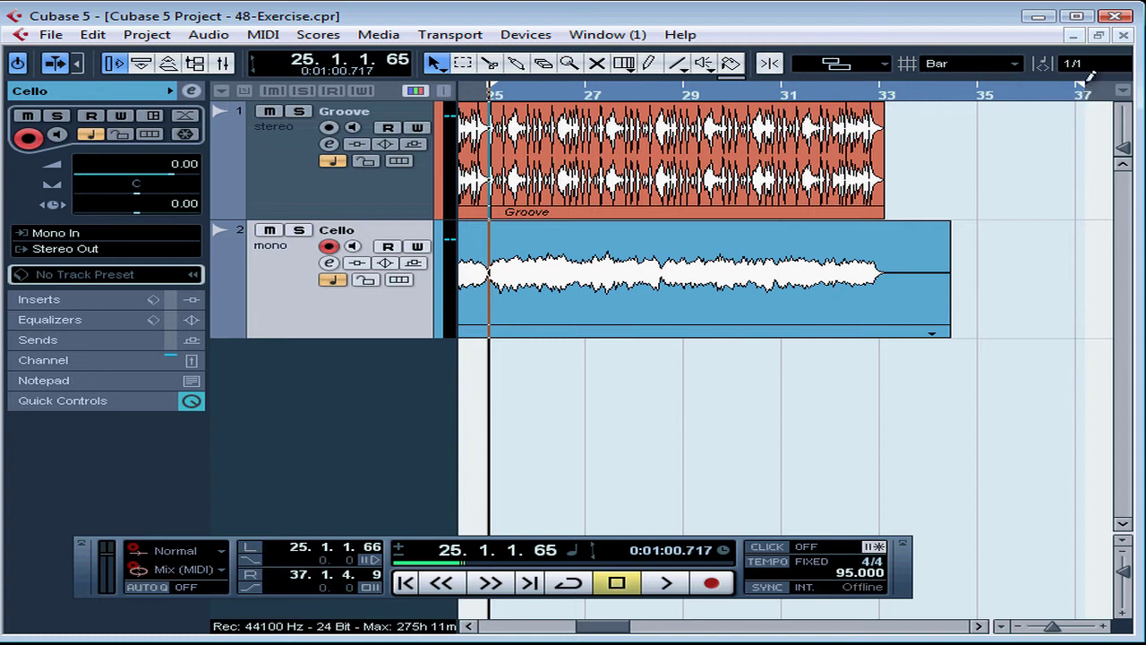
{"action": "left_click_drag", "start_coordinate": [1084, 93], "coordinate": [912, 110]}
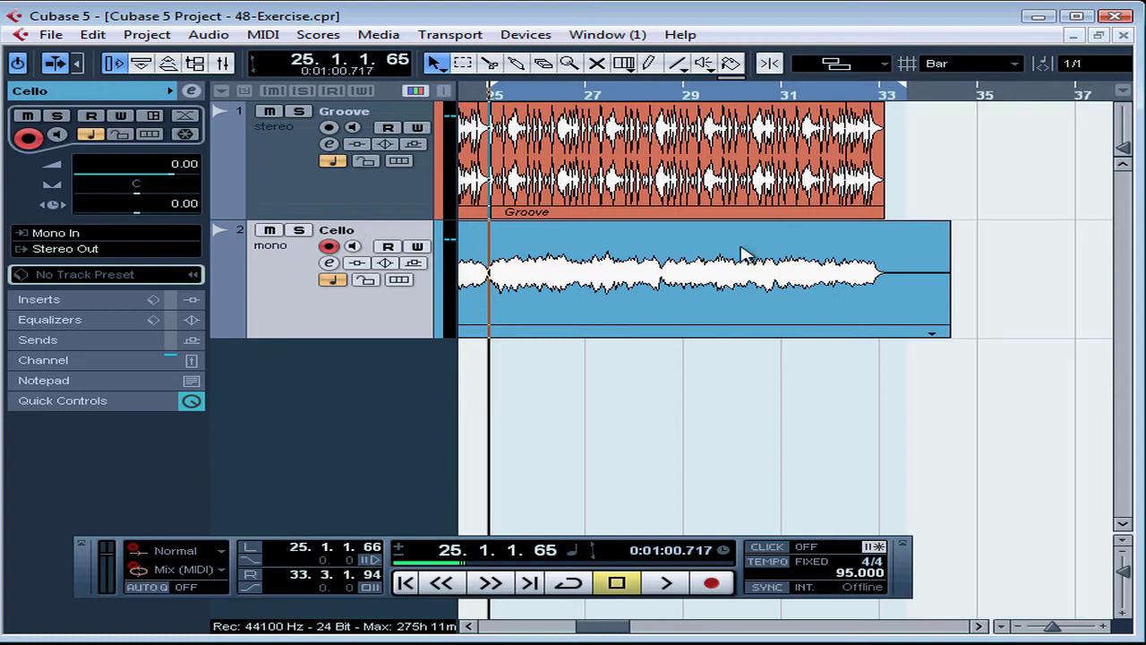
- Play the project from bar 21 and stop at 33.4.4.41
{"action": "left_click", "coordinate": [467, 626]}
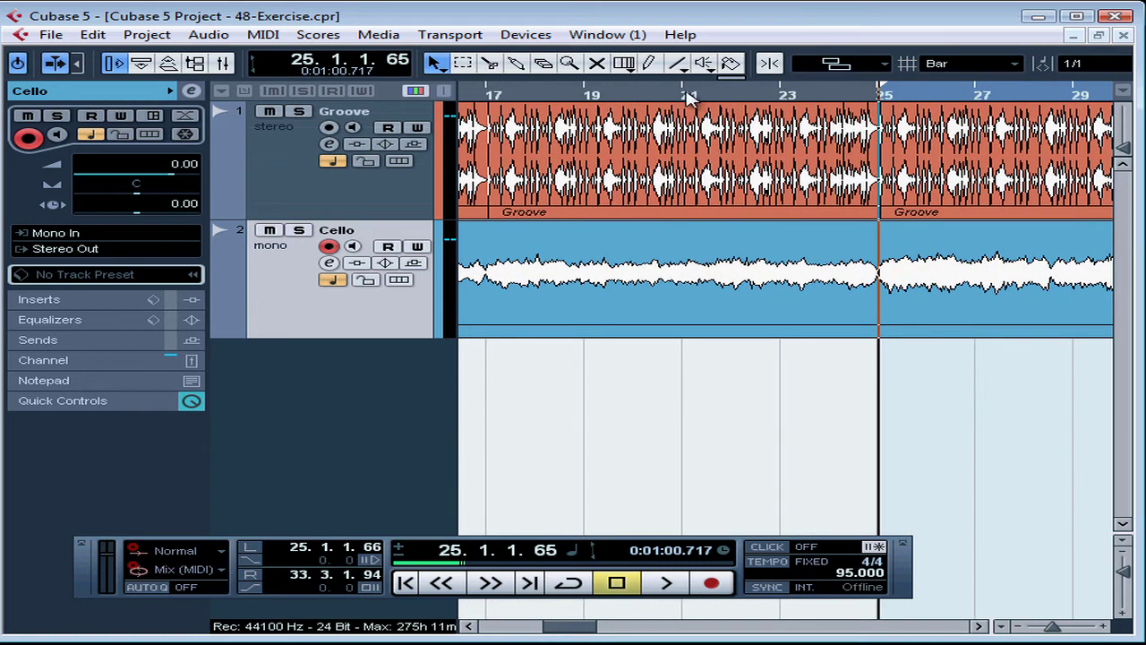
{"action": "left_click", "coordinate": [686, 96]}
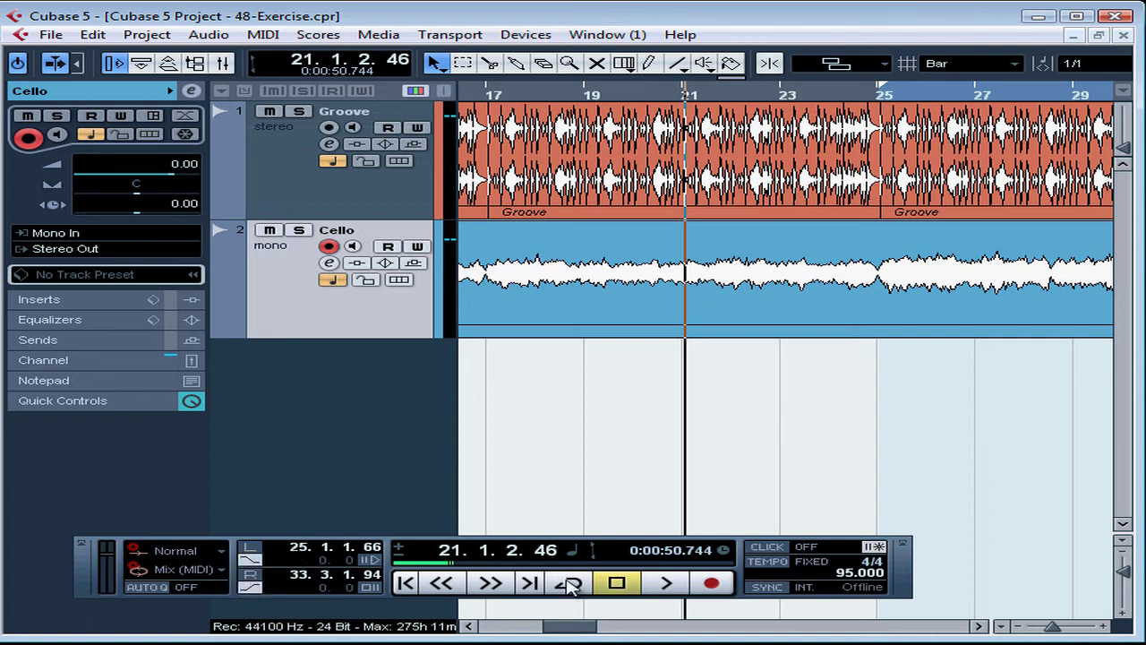
{"action": "left_click", "coordinate": [672, 591]}
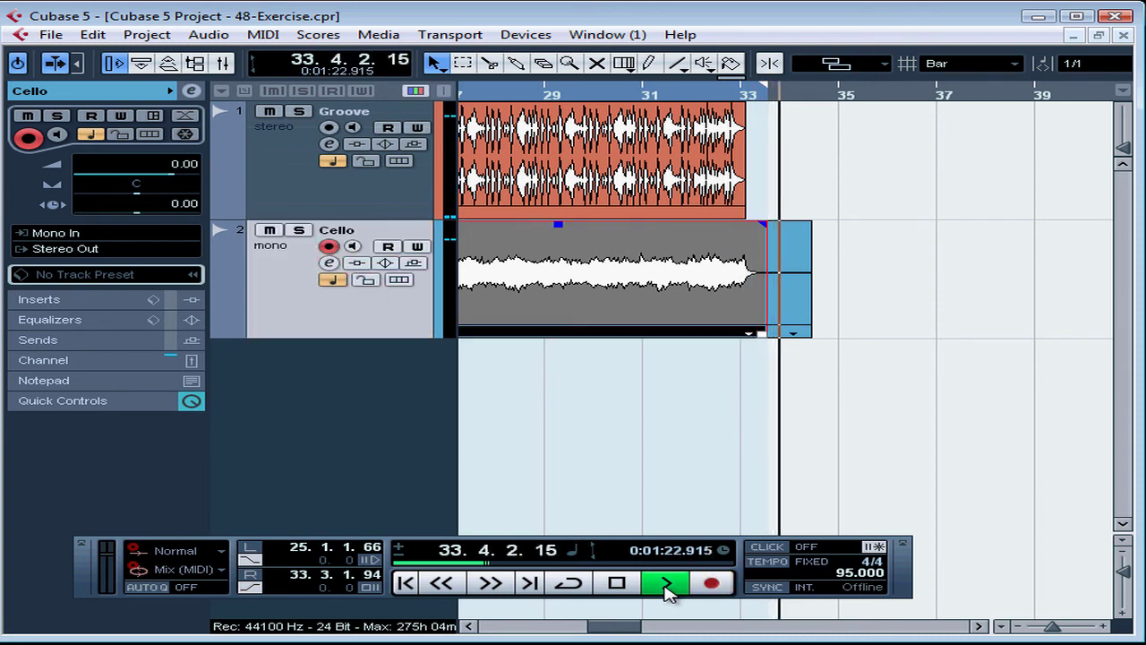
{"action": "left_click", "coordinate": [667, 586]}
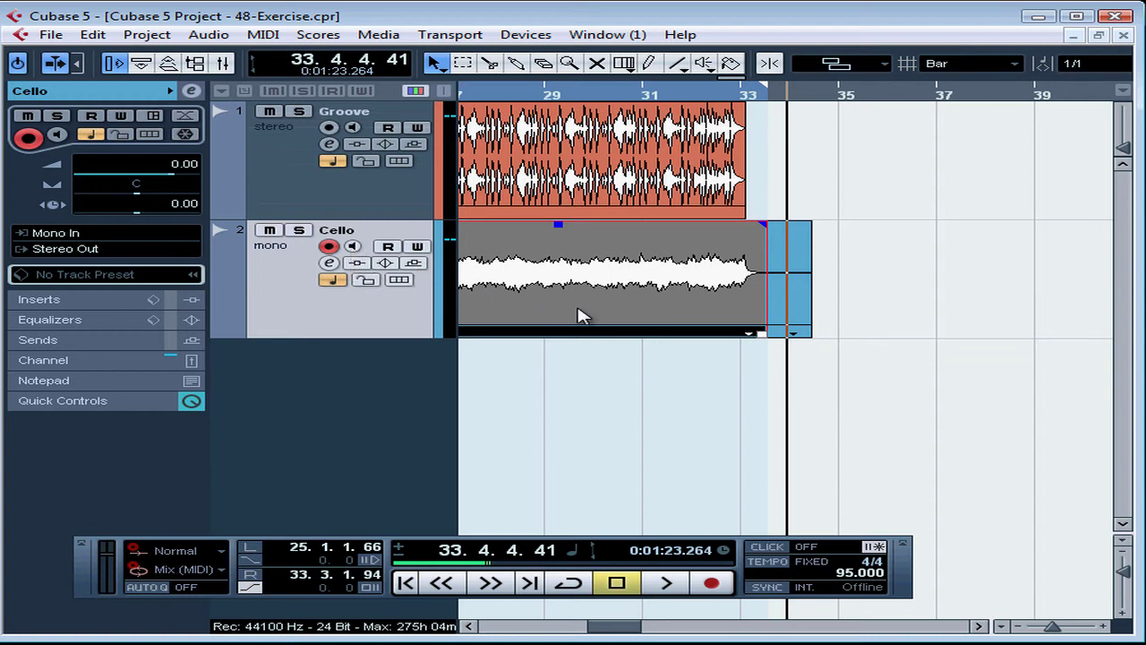
- Delete the grey cello event, turn on Cello input monitoring, and scroll back to bar 20
{"action": "key", "text": "Delete"}
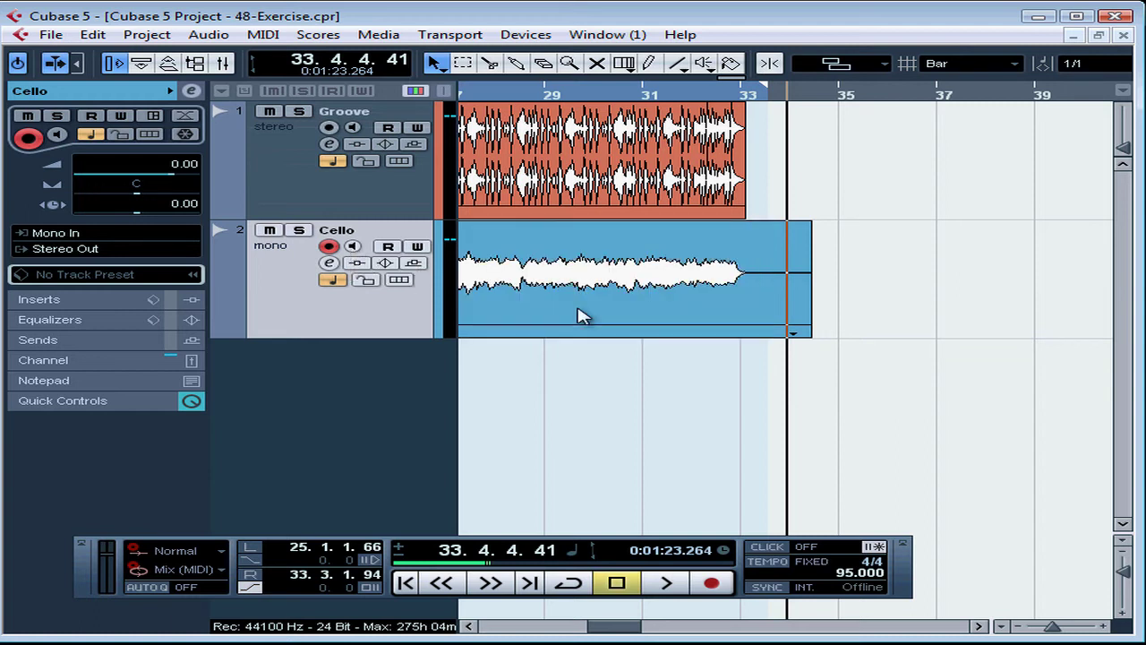
{"action": "left_click", "coordinate": [353, 247]}
{"action": "left_click", "coordinate": [469, 627]}
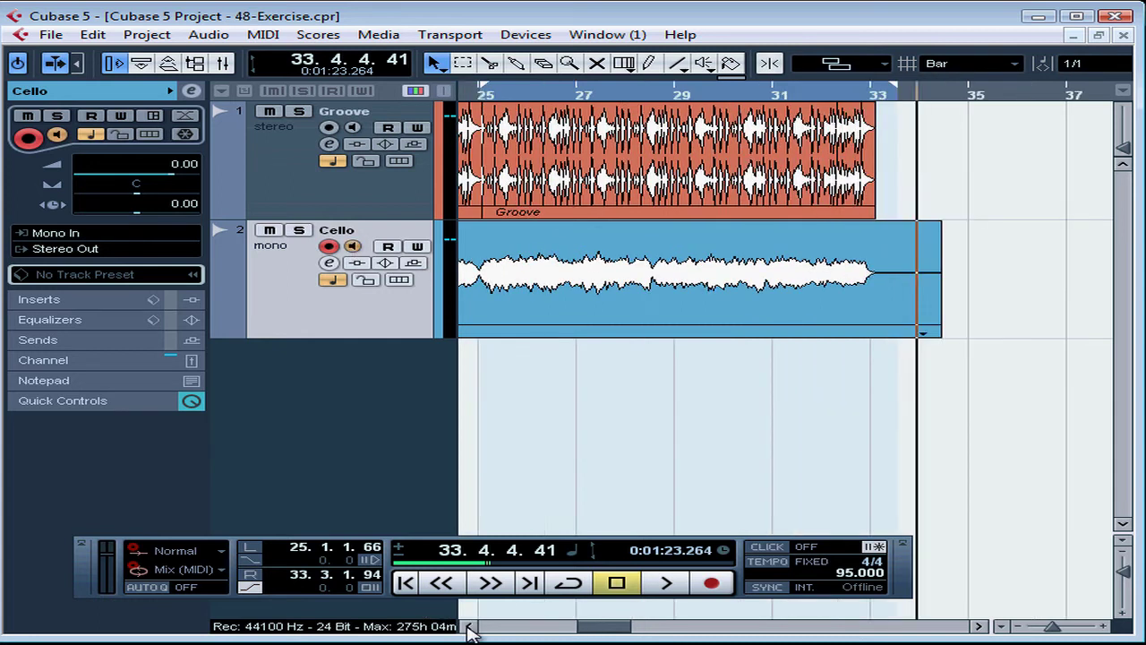
{"action": "left_click", "coordinate": [470, 626]}
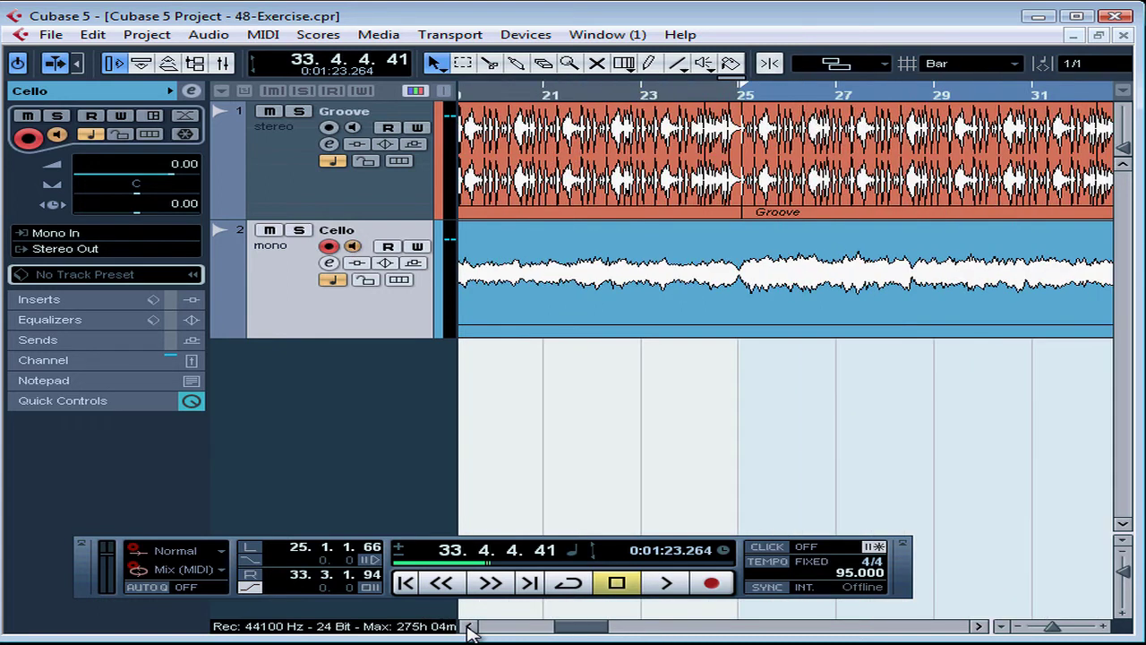
- Place the playhead just before bar 21, enable Punch In, and start playback
{"action": "left_click", "coordinate": [538, 95]}
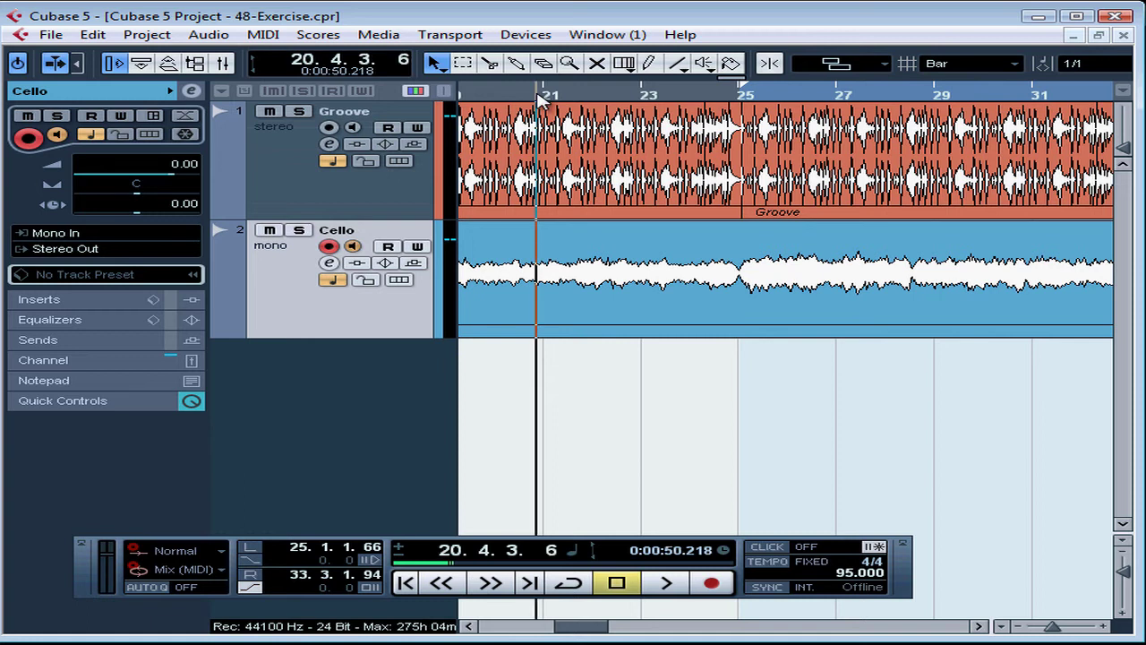
{"action": "left_click", "coordinate": [250, 562]}
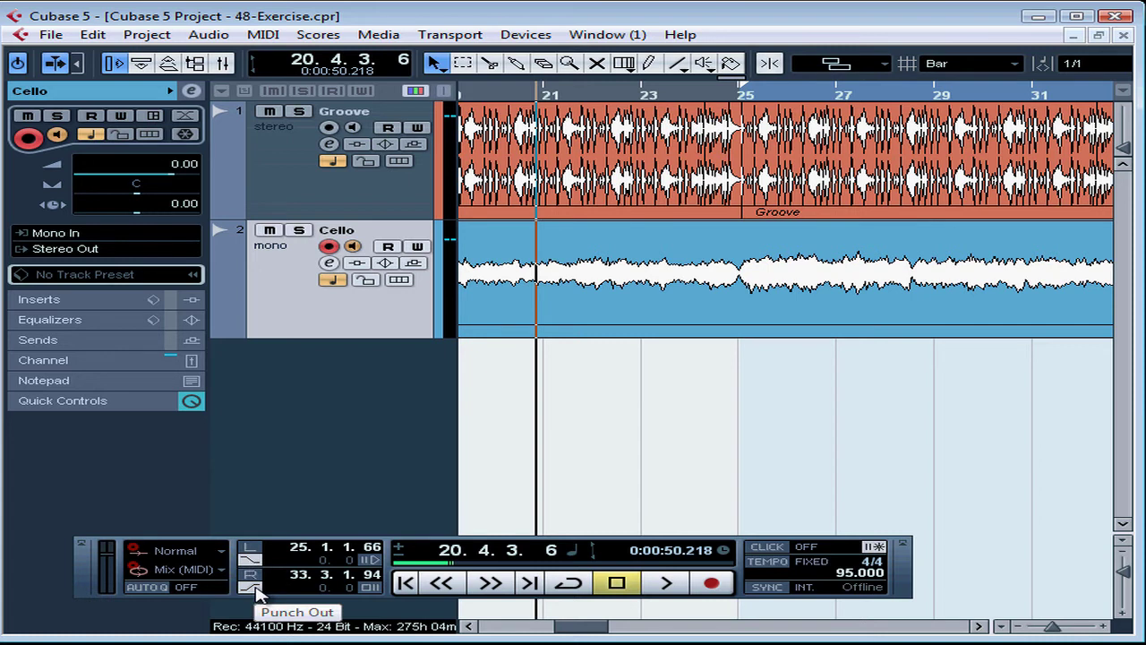
{"action": "left_click", "coordinate": [671, 587]}
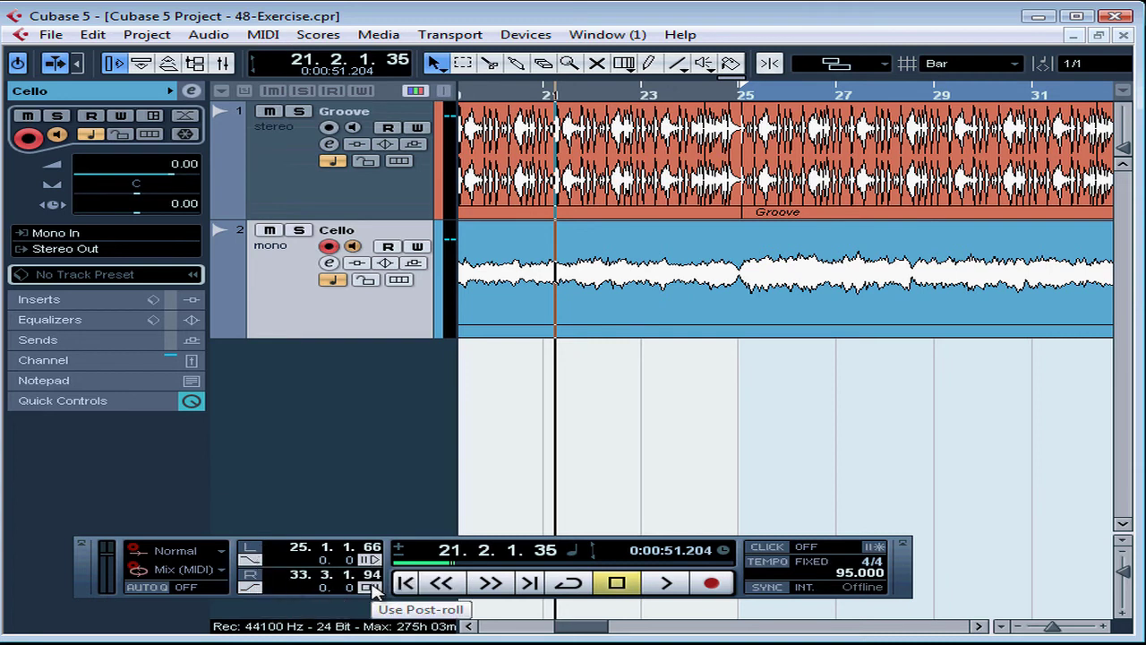
- Enter 2 bars in both the pre-roll and post-roll fields on the Transport panel
{"action": "double_click", "coordinate": [328, 562]}
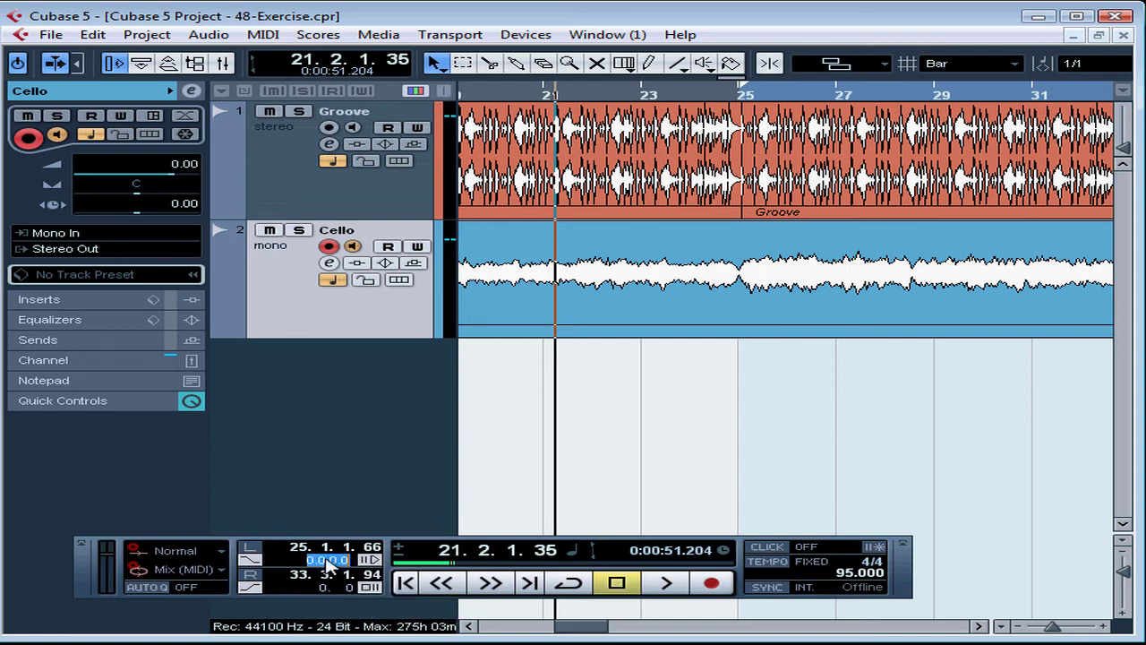
{"action": "type", "text": "2."}
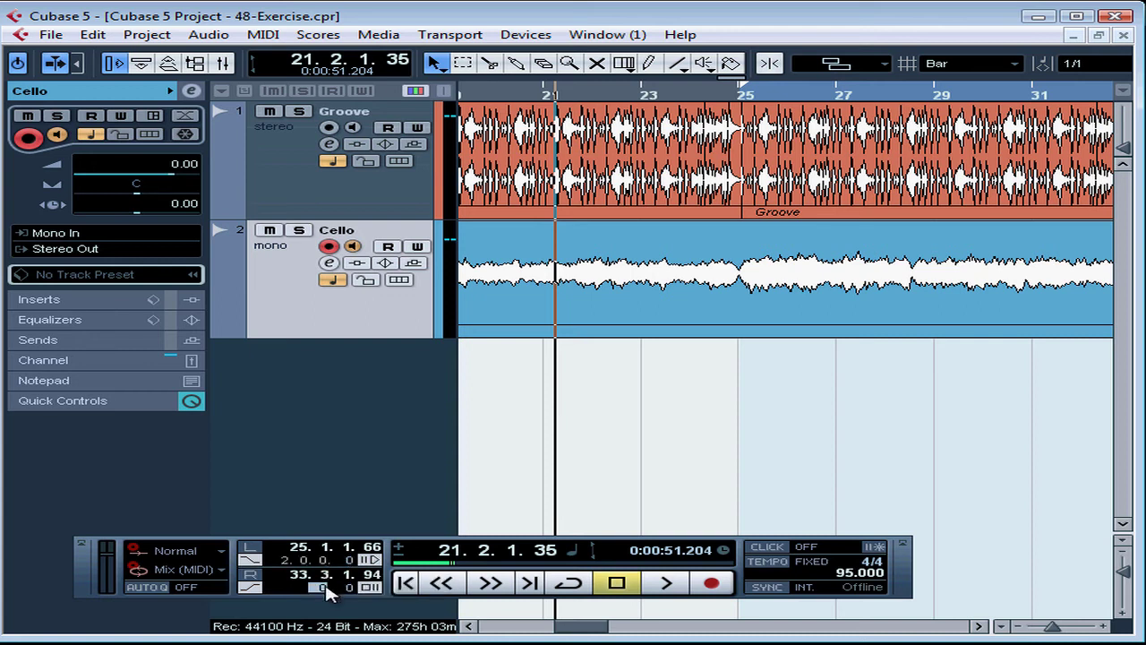
{"action": "double_click", "coordinate": [328, 587]}
{"action": "key", "text": "Return"}
- Zoom out and drag the locator range to roughly bars 18 through 25
{"action": "left_click_drag", "start_coordinate": [579, 94], "coordinate": [571, 56]}
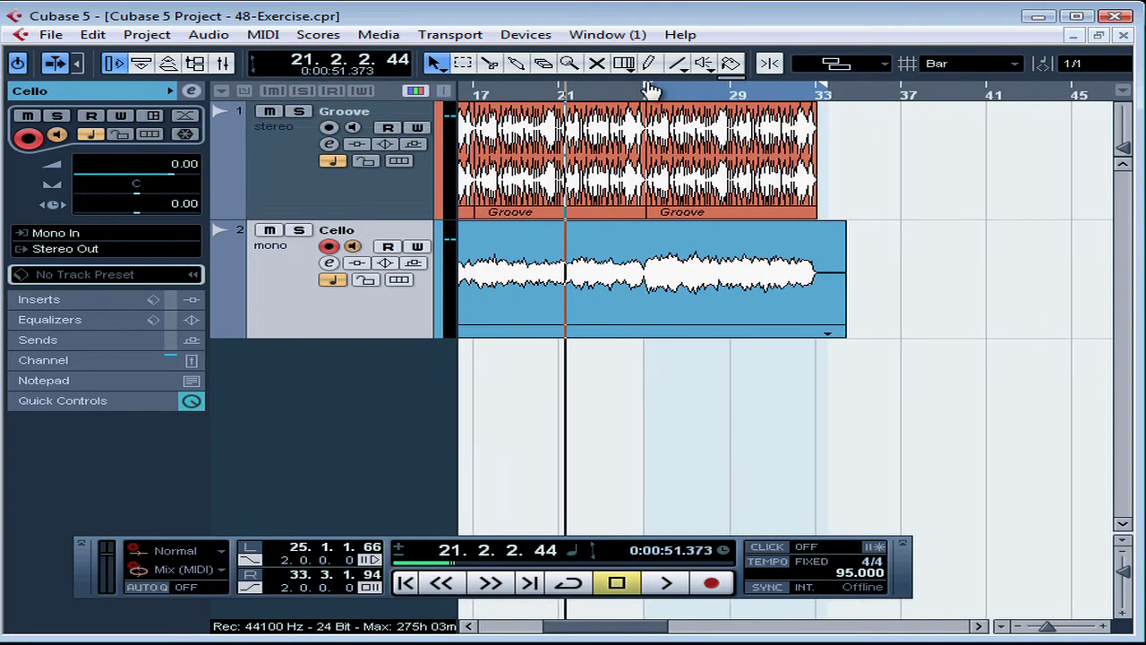
{"action": "left_click_drag", "start_coordinate": [647, 90], "coordinate": [470, 91]}
{"action": "left_click_drag", "start_coordinate": [824, 93], "coordinate": [648, 106]}
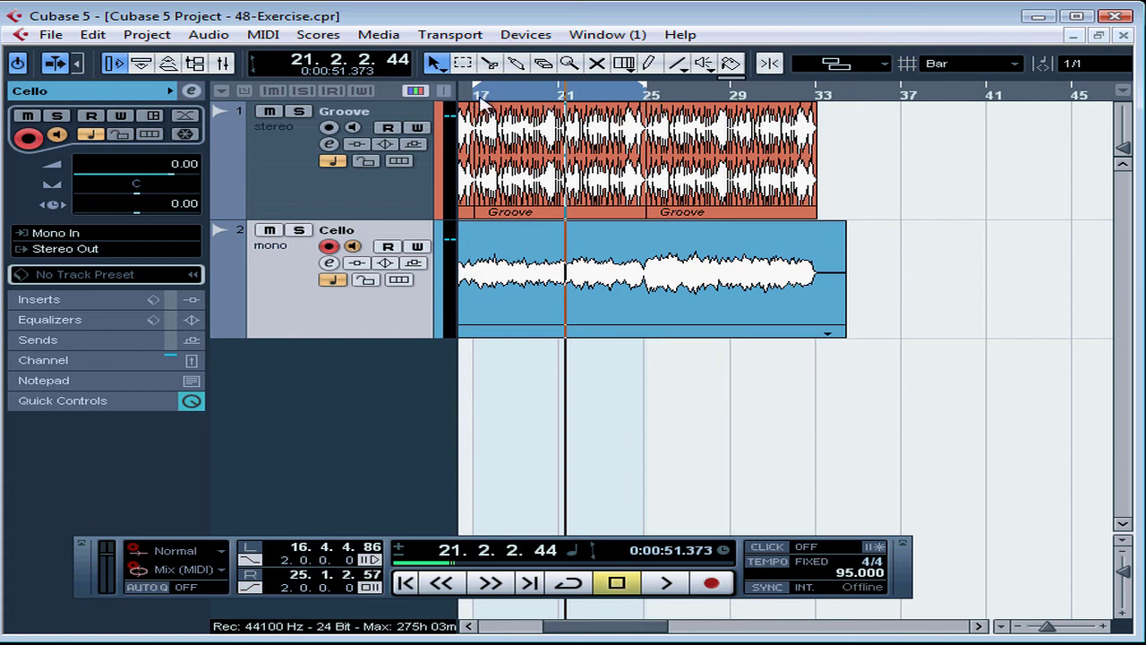
- Fine-tune the left locator to 17.1.1.43 with the playhead at bar 17
{"action": "left_click_drag", "start_coordinate": [467, 95], "coordinate": [493, 194]}
{"action": "left_click_drag", "start_coordinate": [557, 634], "coordinate": [553, 634]}
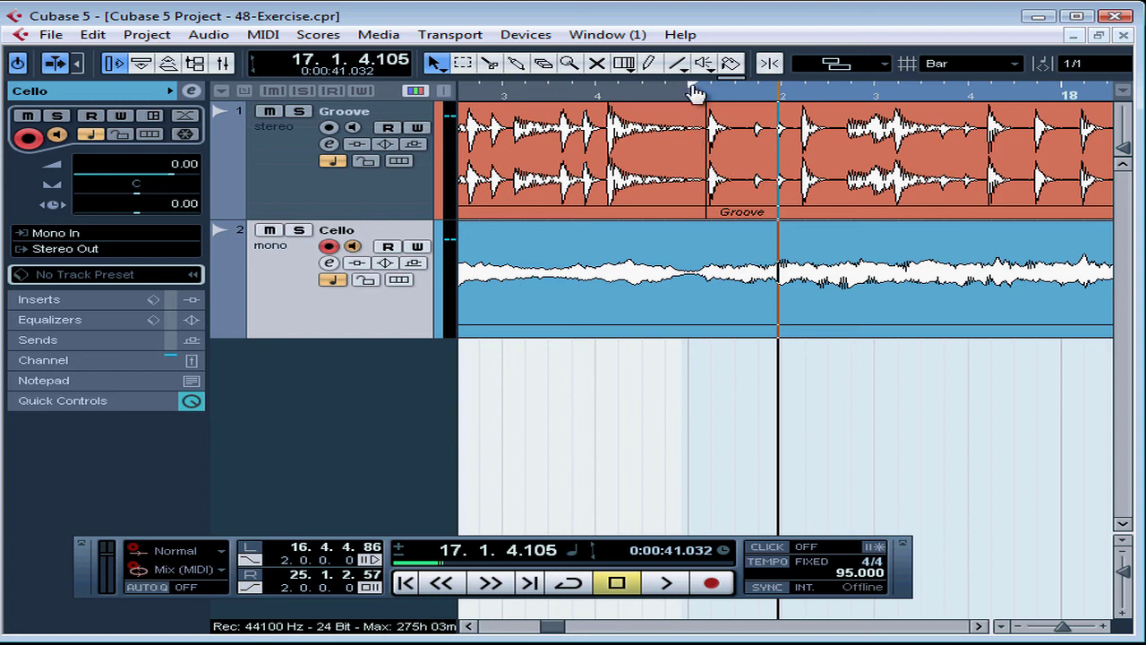
{"action": "left_click_drag", "start_coordinate": [688, 95], "coordinate": [707, 192]}
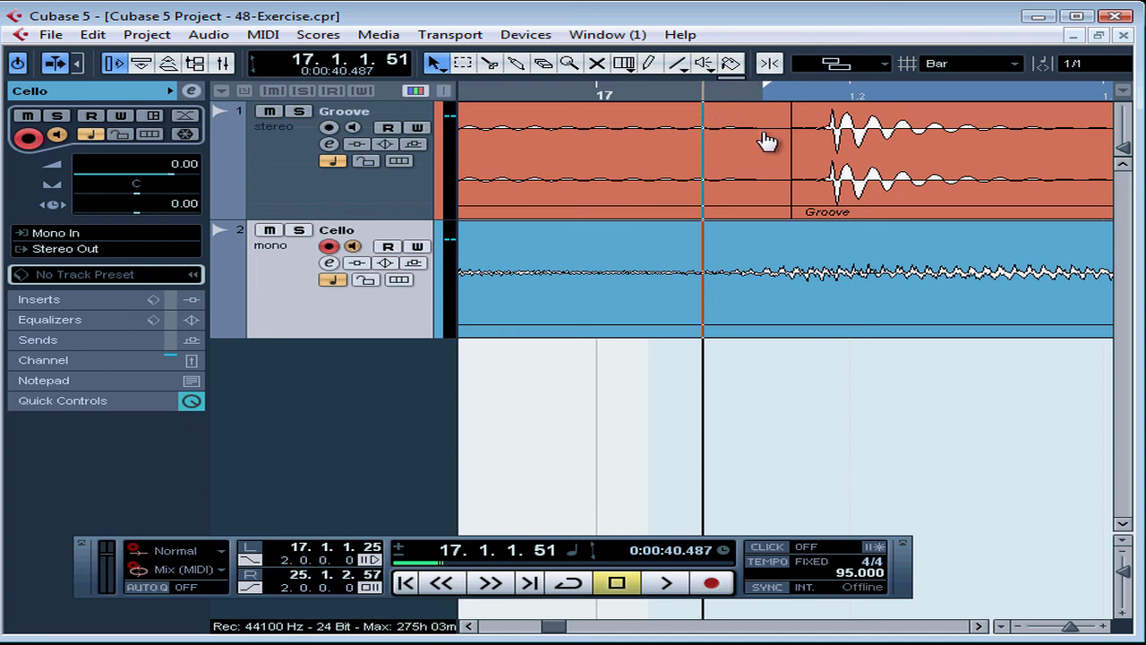
{"action": "left_click", "coordinate": [730, 91], "text": "ctrl"}
{"action": "left_click_drag", "start_coordinate": [682, 92], "coordinate": [683, 174]}
{"action": "left_click_drag", "start_coordinate": [1057, 87], "coordinate": [716, 176]}
{"action": "left_click", "coordinate": [700, 97]}
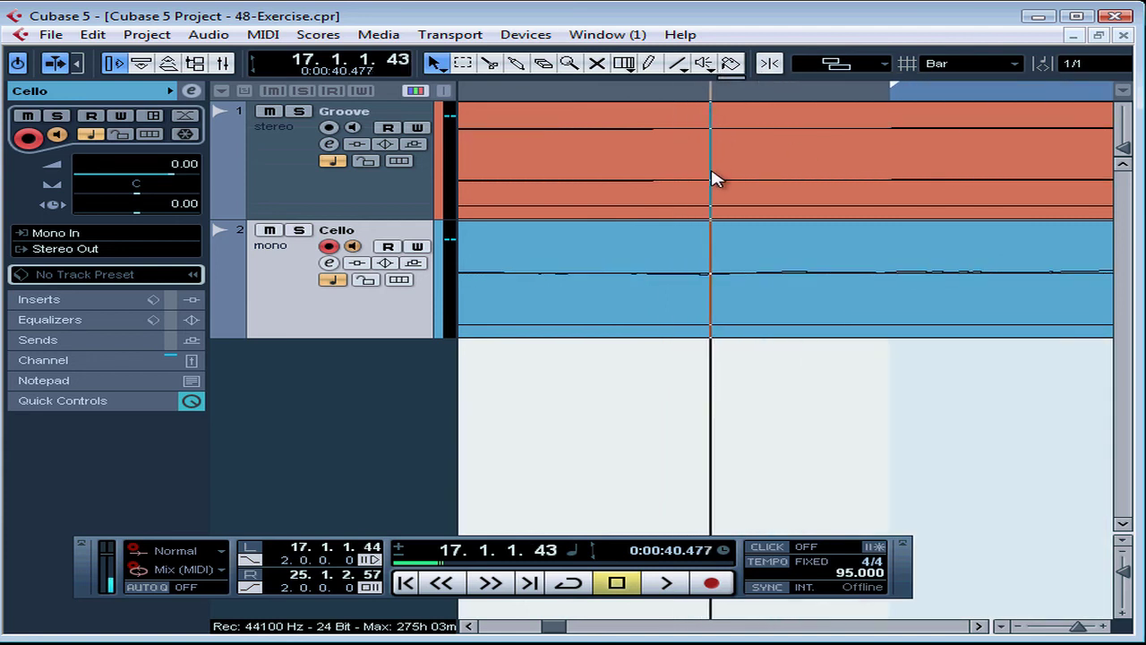
{"action": "left_click_drag", "start_coordinate": [893, 87], "coordinate": [752, 86]}
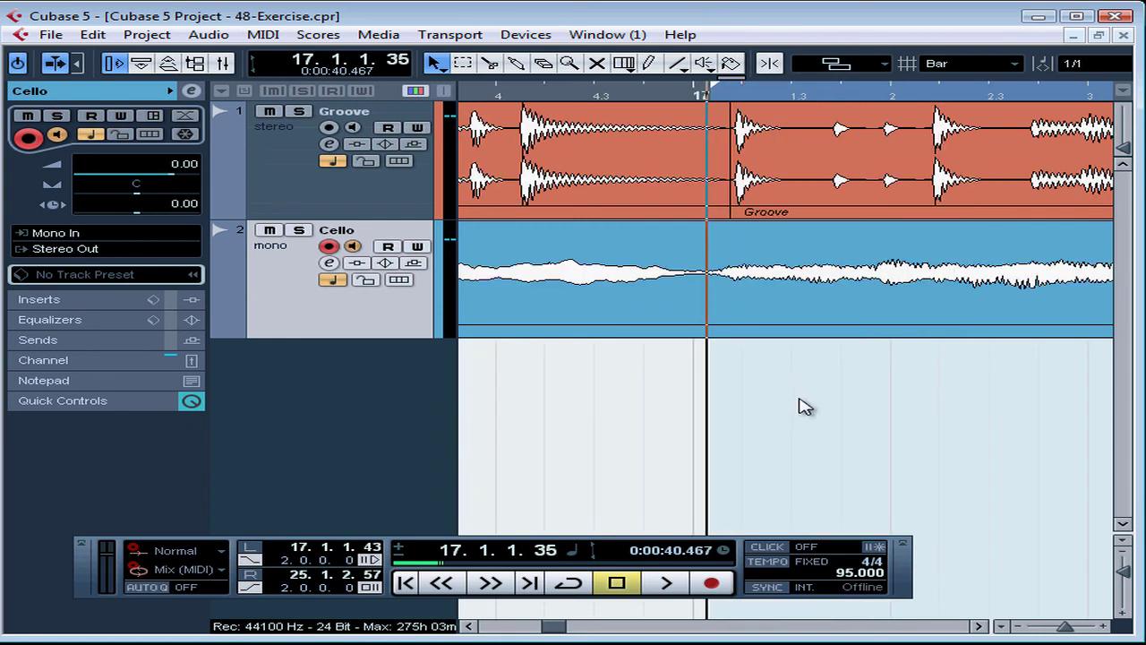
- Scroll to bar 25 and pull the right locator toward bar 25's downbeat
{"action": "left_click", "coordinate": [980, 626]}
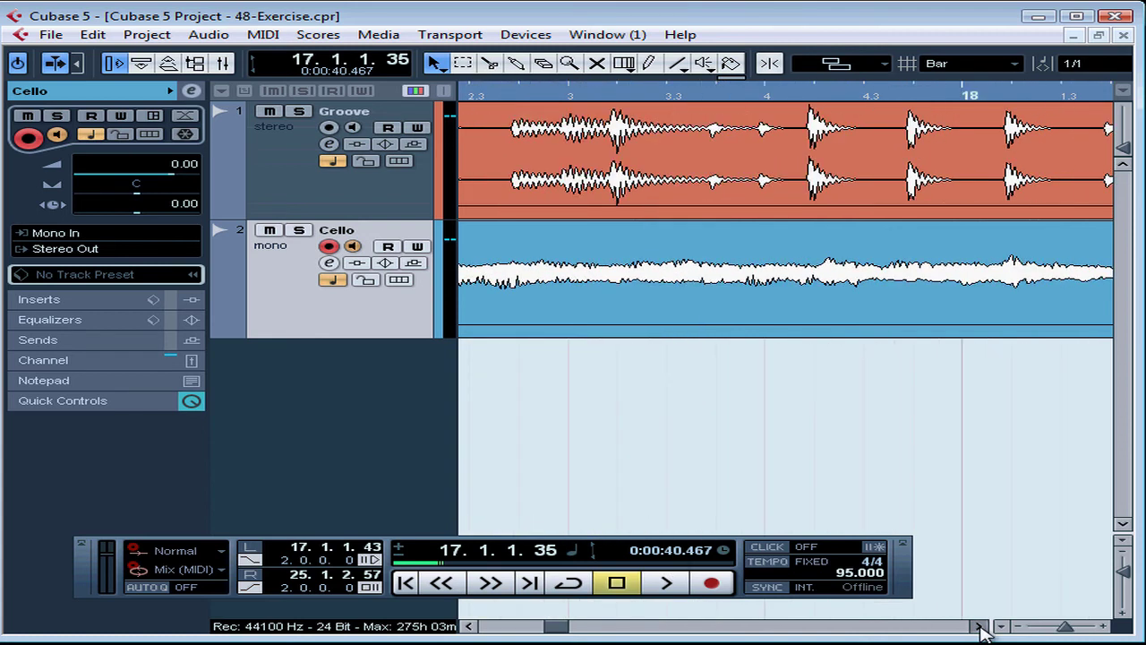
{"action": "left_click", "coordinate": [980, 626]}
{"action": "left_click", "coordinate": [981, 626]}
{"action": "left_click", "coordinate": [981, 626]}
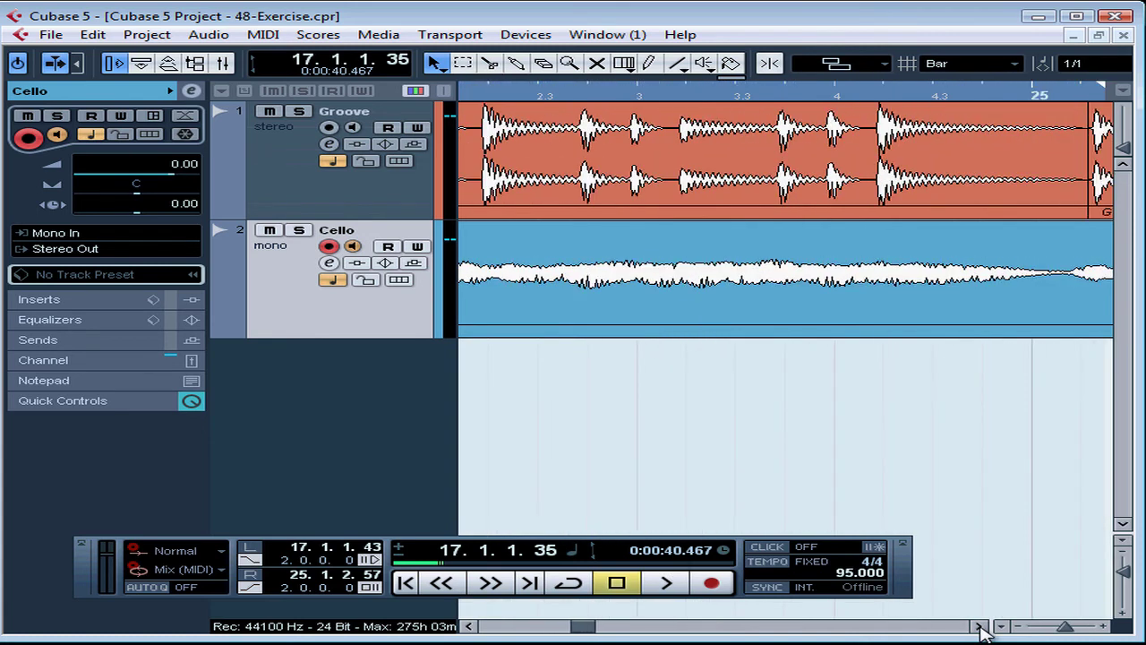
{"action": "left_click", "coordinate": [981, 627]}
{"action": "left_click", "coordinate": [981, 626]}
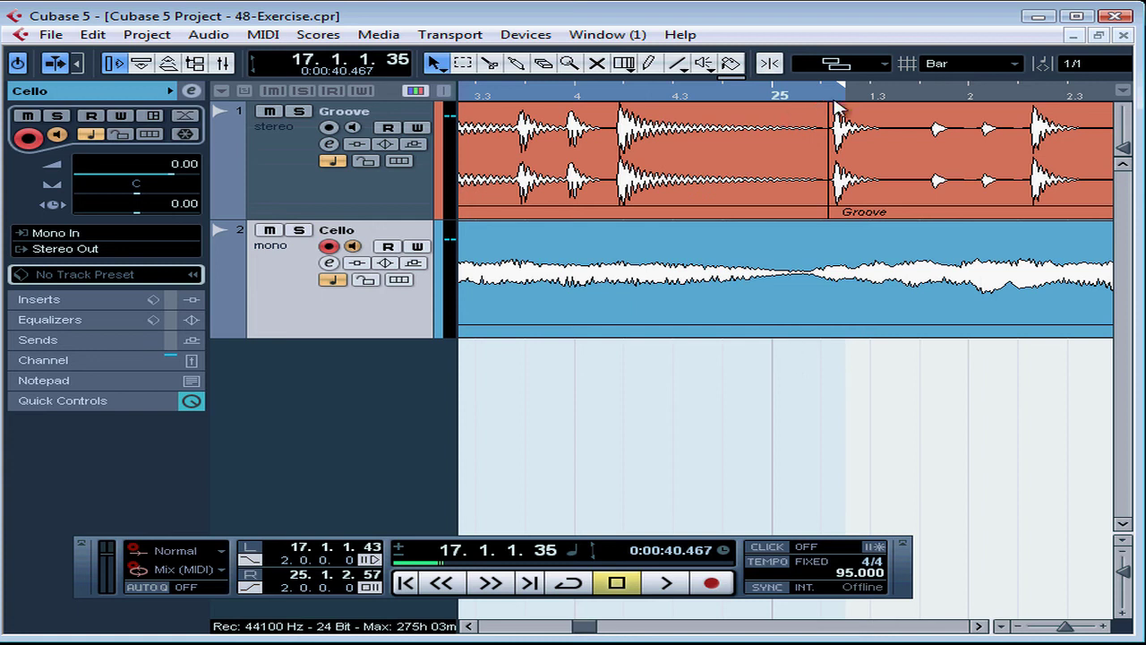
{"action": "left_click_drag", "start_coordinate": [824, 90], "coordinate": [797, 108]}
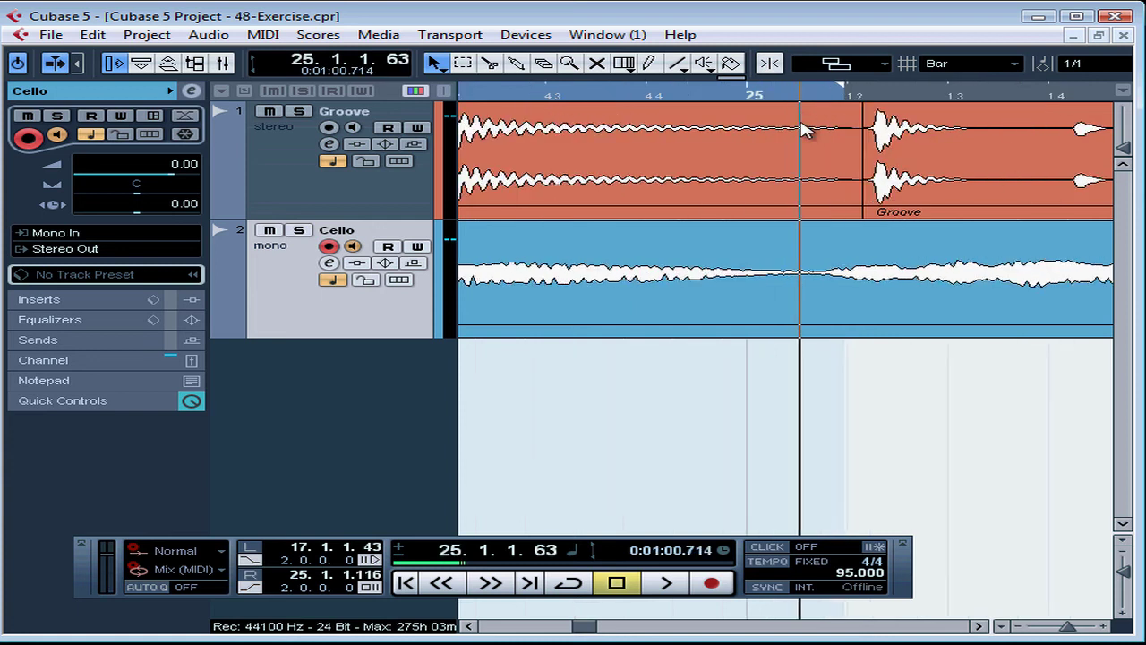
- Zoom in and fine-tune the right locator to 25.1.1.90
{"action": "key", "text": "h"}
{"action": "key", "text": "h"}
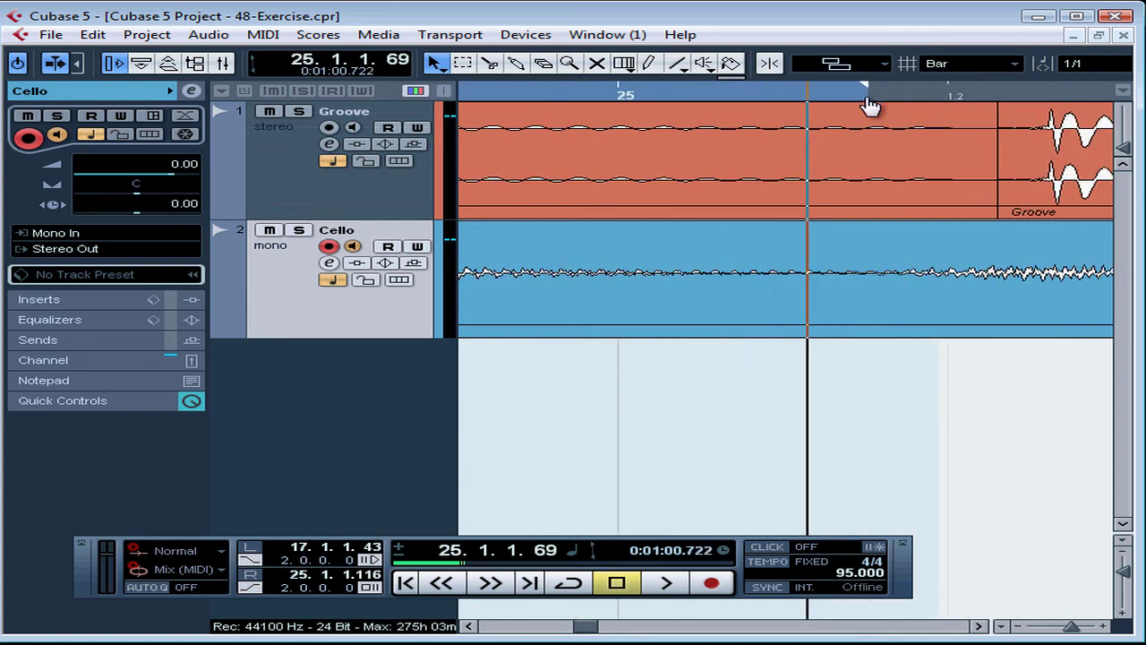
{"action": "mouse_move", "coordinate": [866, 99]}
{"action": "left_mouse_down"}
{"action": "mouse_move", "coordinate": [851, 111]}
{"action": "mouse_move", "coordinate": [850, 156]}
{"action": "left_mouse_up"}
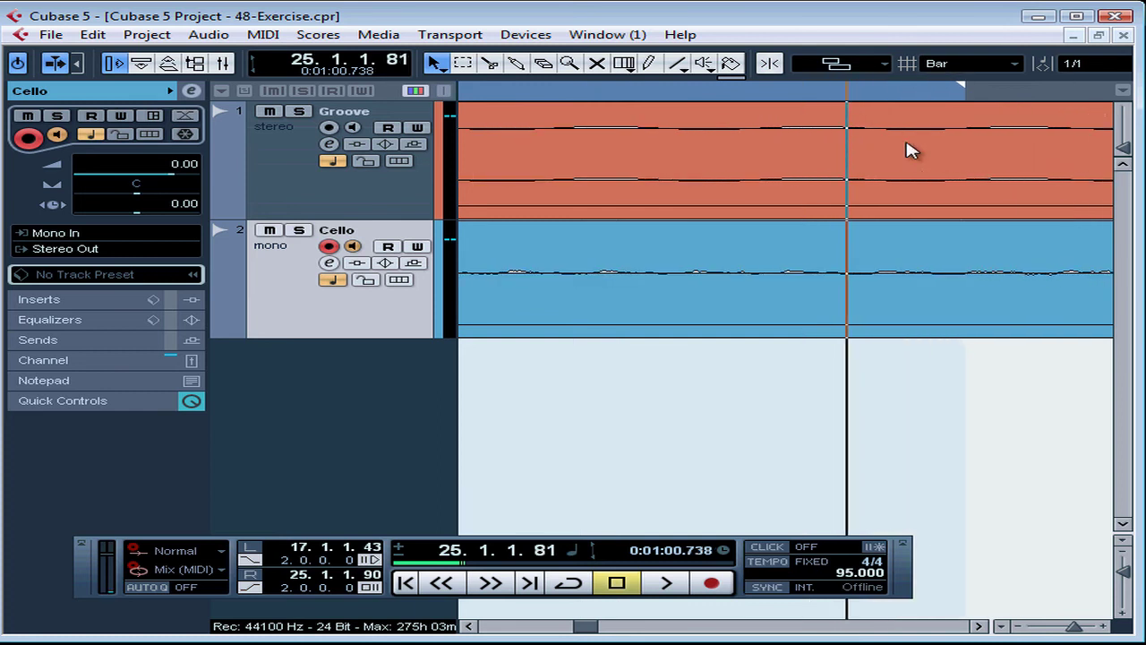
{"action": "left_click_drag", "start_coordinate": [991, 101], "coordinate": [1004, 197]}
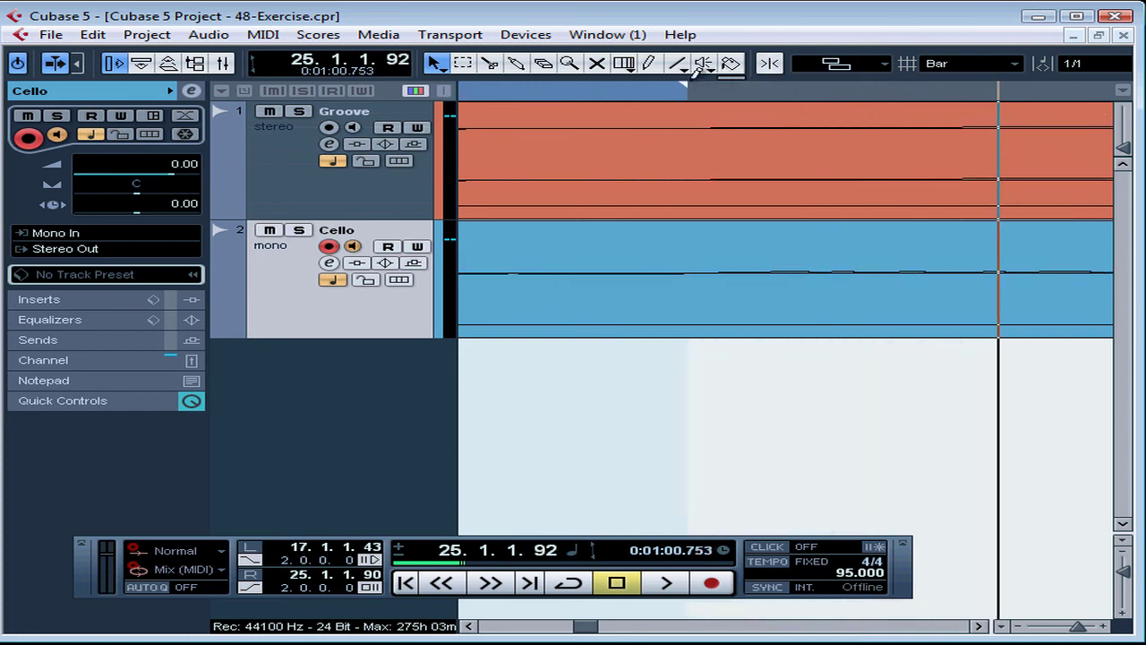
{"action": "left_click_drag", "start_coordinate": [686, 89], "coordinate": [703, 95]}
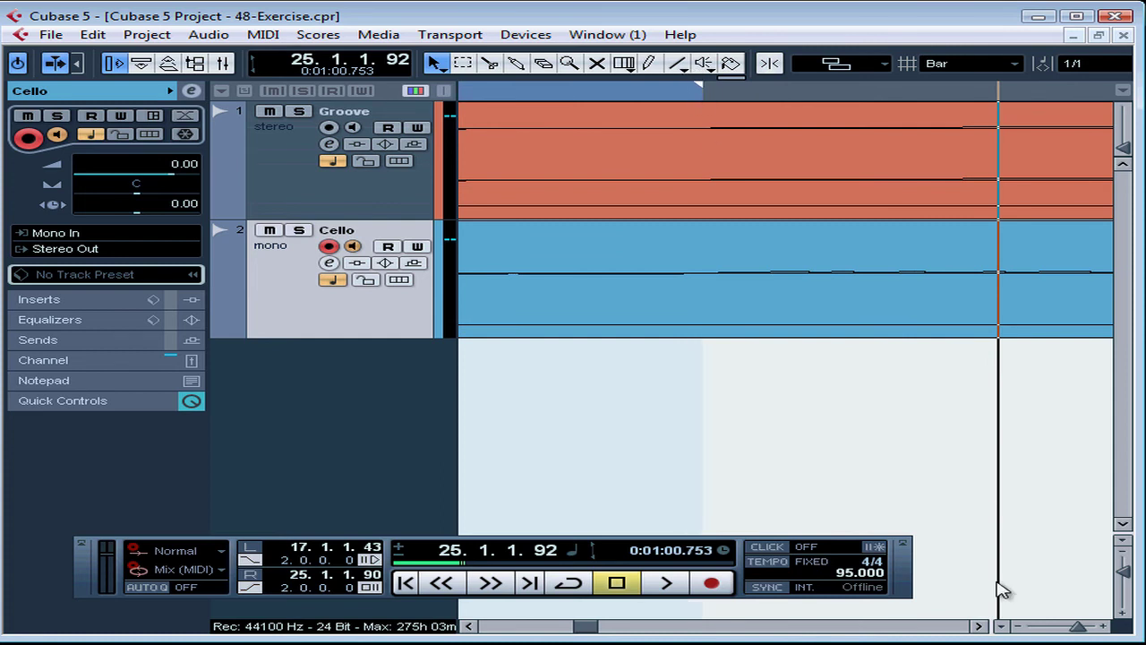
{"action": "left_click", "coordinate": [1001, 626]}
- Zoom to the locator range, return the playhead to bar 17, and turn off Cello monitoring
{"action": "left_click", "coordinate": [1075, 328]}
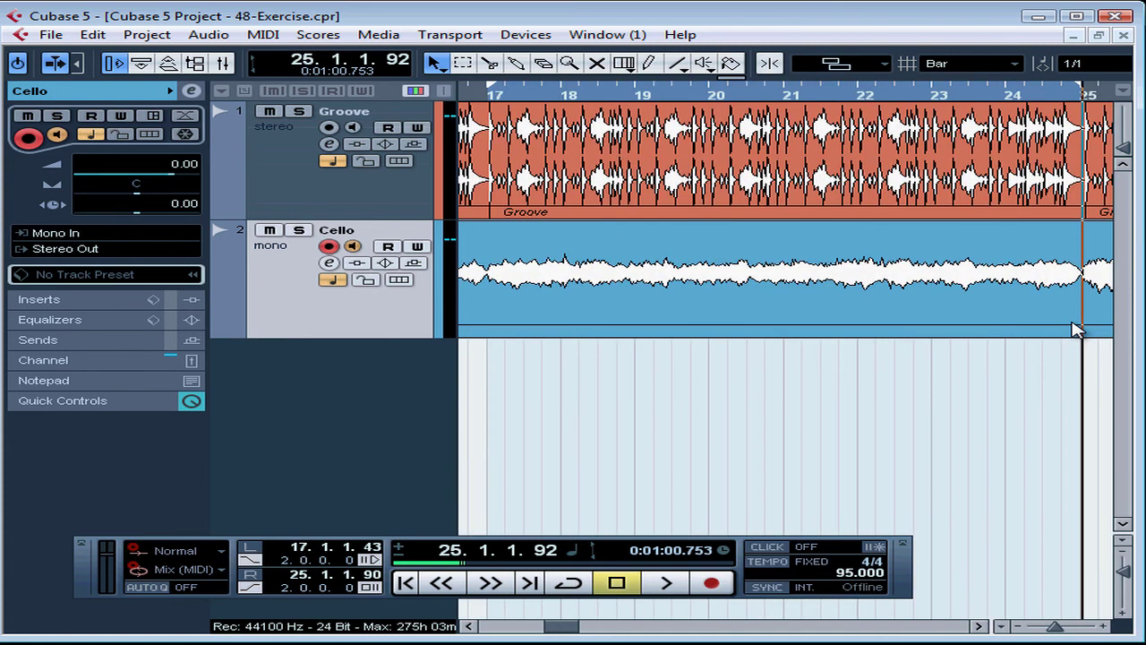
{"action": "key", "text": "7"}
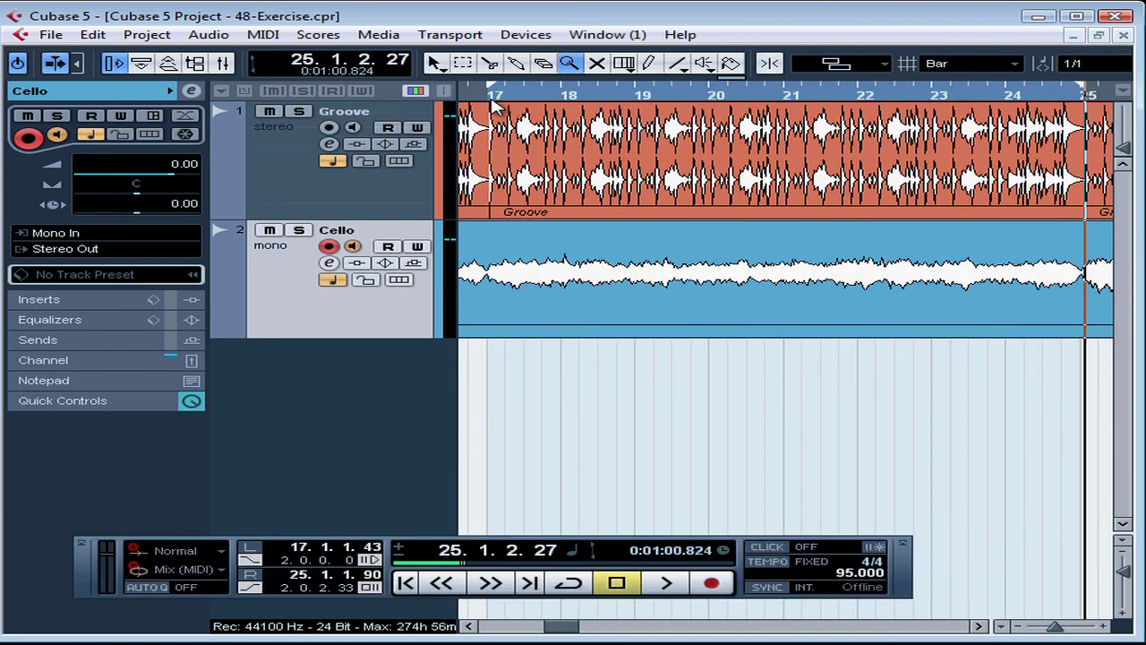
{"action": "left_click", "coordinate": [490, 96]}
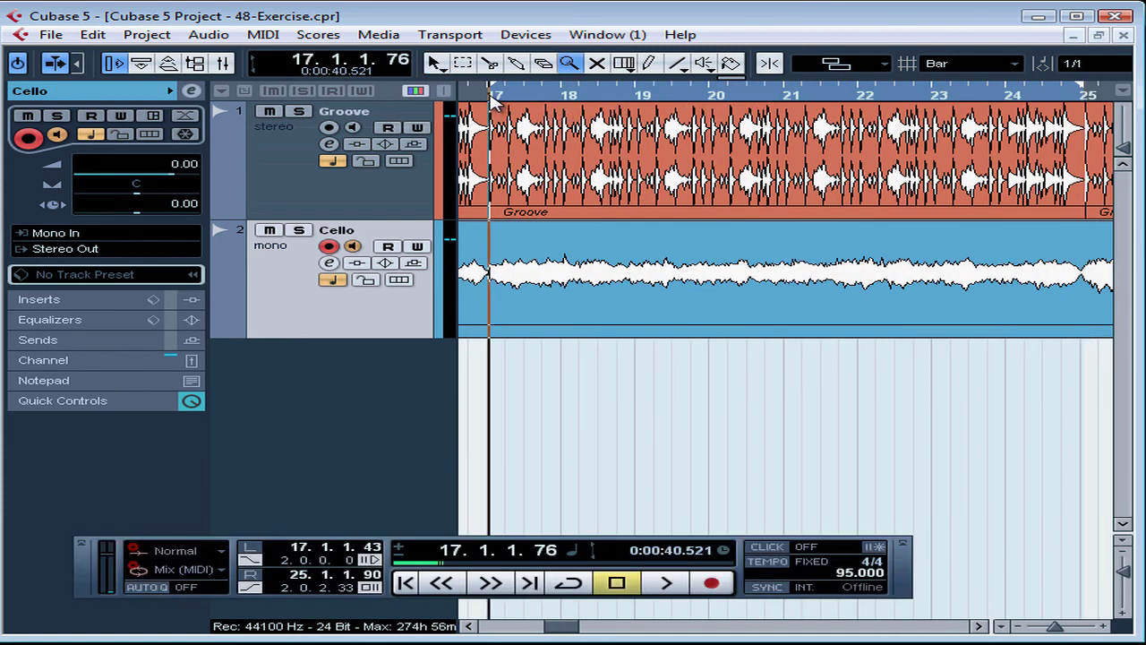
{"action": "left_click", "coordinate": [355, 247]}
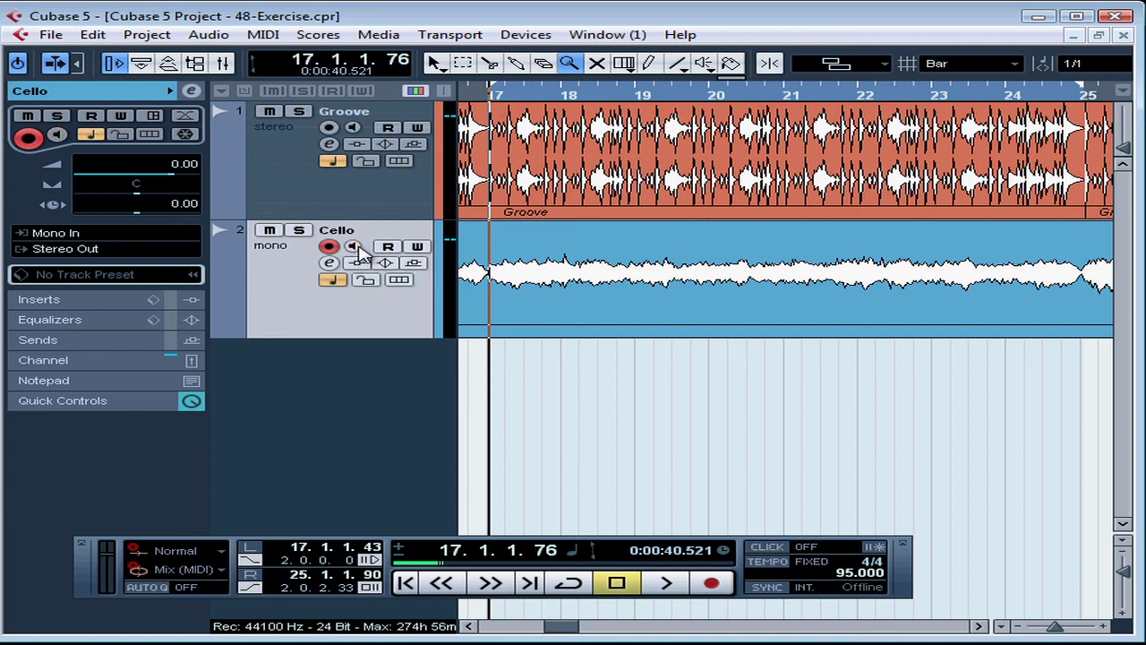
- Play through the bars 17–25 punch range to record a new Cello take, stopping at bar 27
{"action": "left_click", "coordinate": [670, 584]}
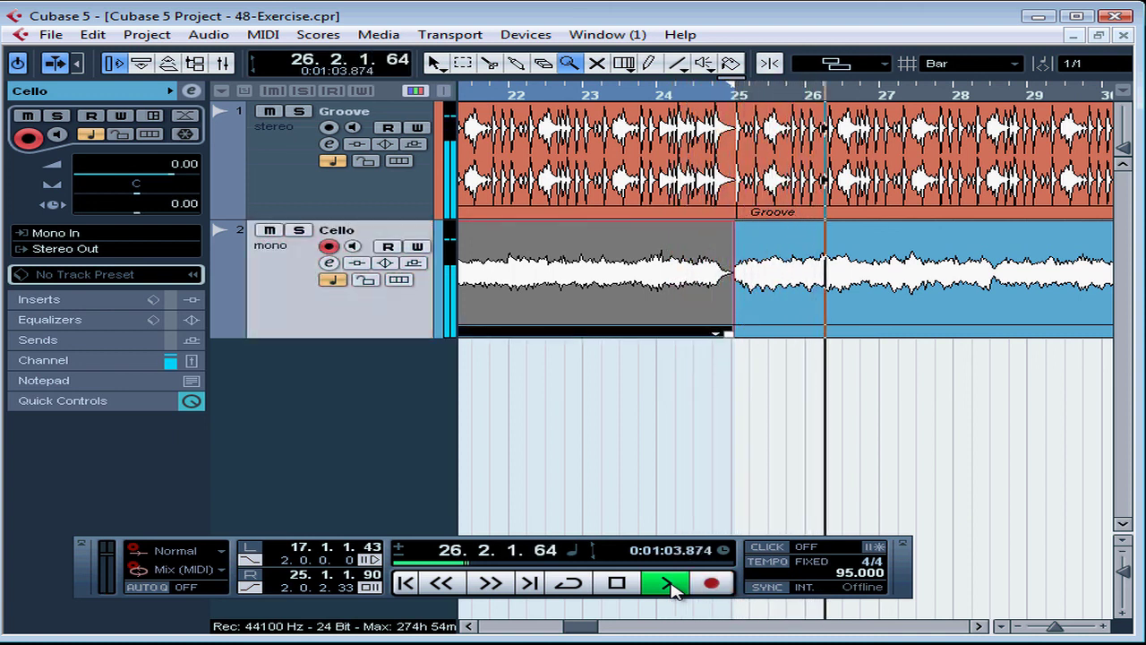
{"action": "key", "text": "space"}
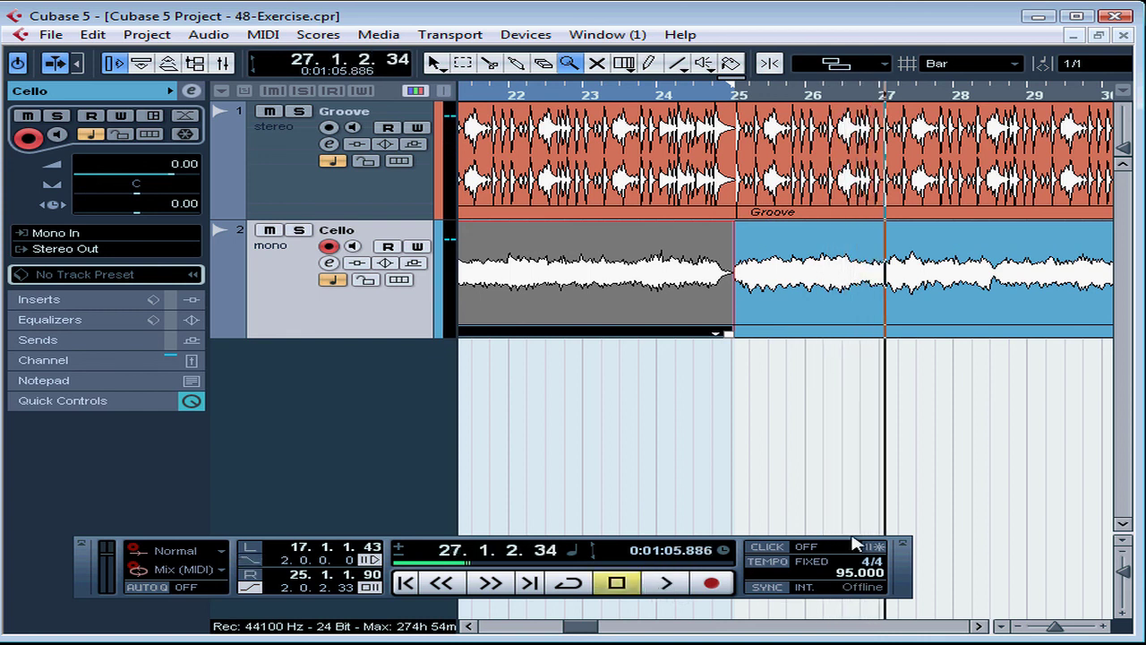
{"action": "key", "text": "F2"}
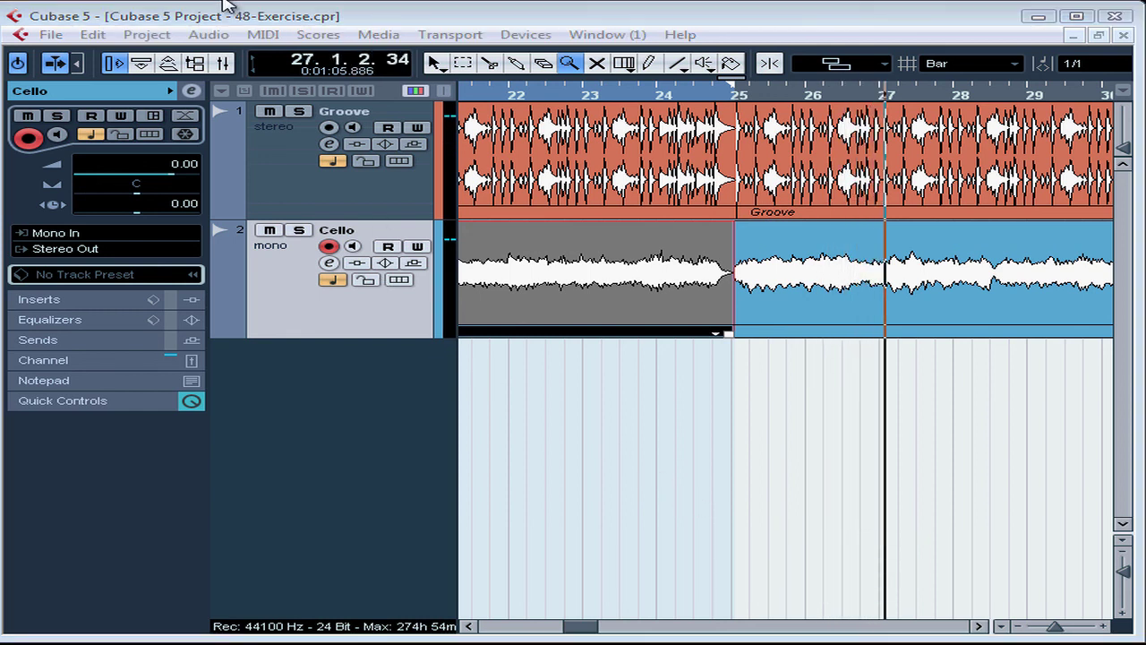
{"action": "key", "text": "F2"}
- Tick 'Stop after Automatic Punch Out' in the Transport preferences, apply it, and close with OK
{"action": "left_click", "coordinate": [52, 36]}
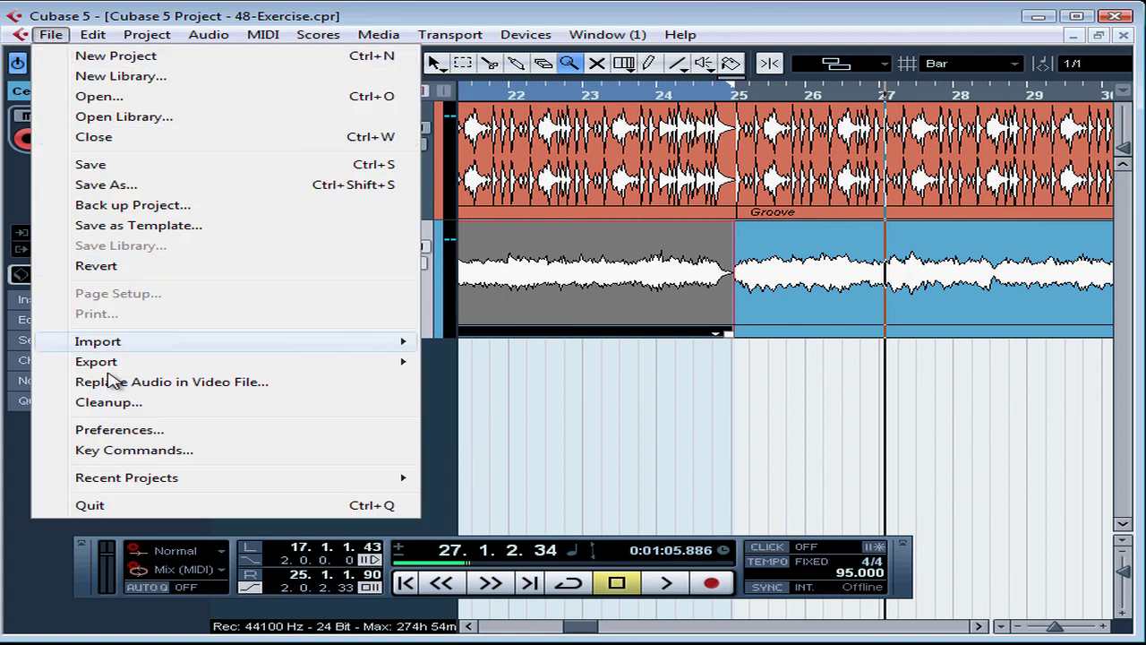
{"action": "left_click", "coordinate": [118, 432]}
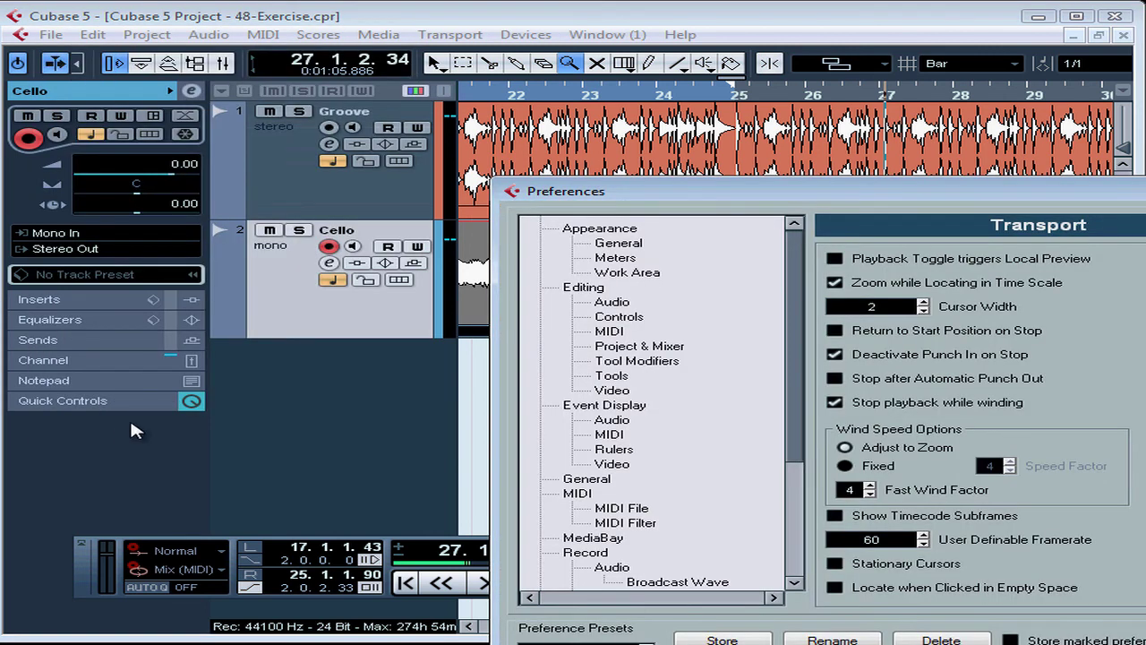
{"action": "left_click_drag", "start_coordinate": [794, 407], "coordinate": [806, 506]}
{"action": "left_click", "coordinate": [592, 515]}
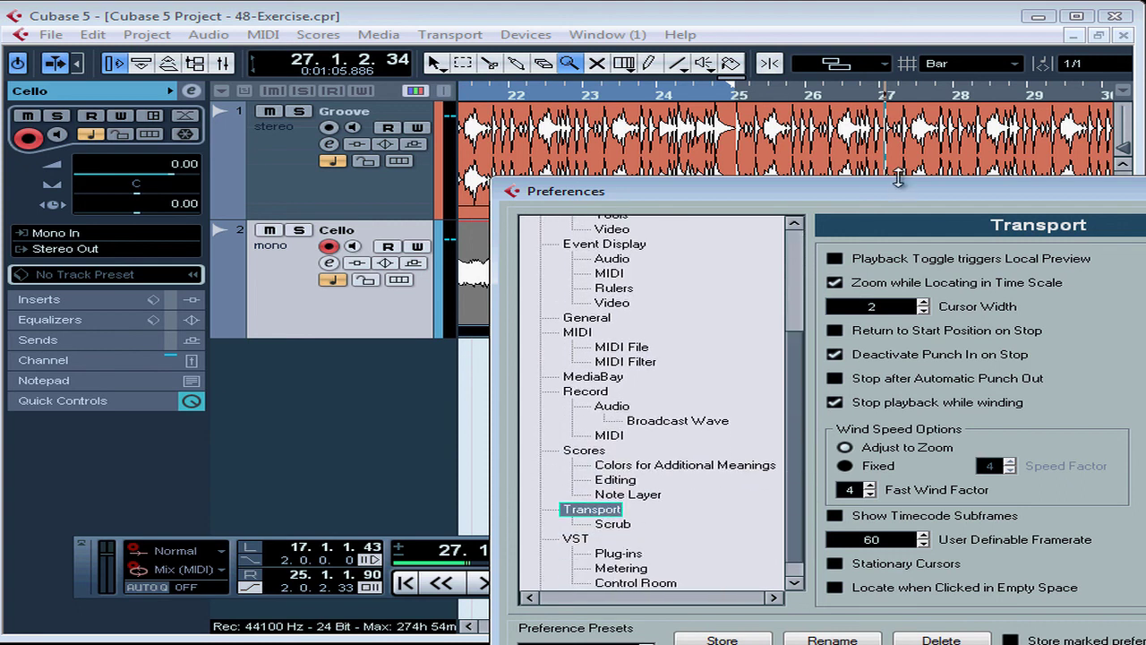
{"action": "left_click_drag", "start_coordinate": [897, 184], "coordinate": [647, 32]}
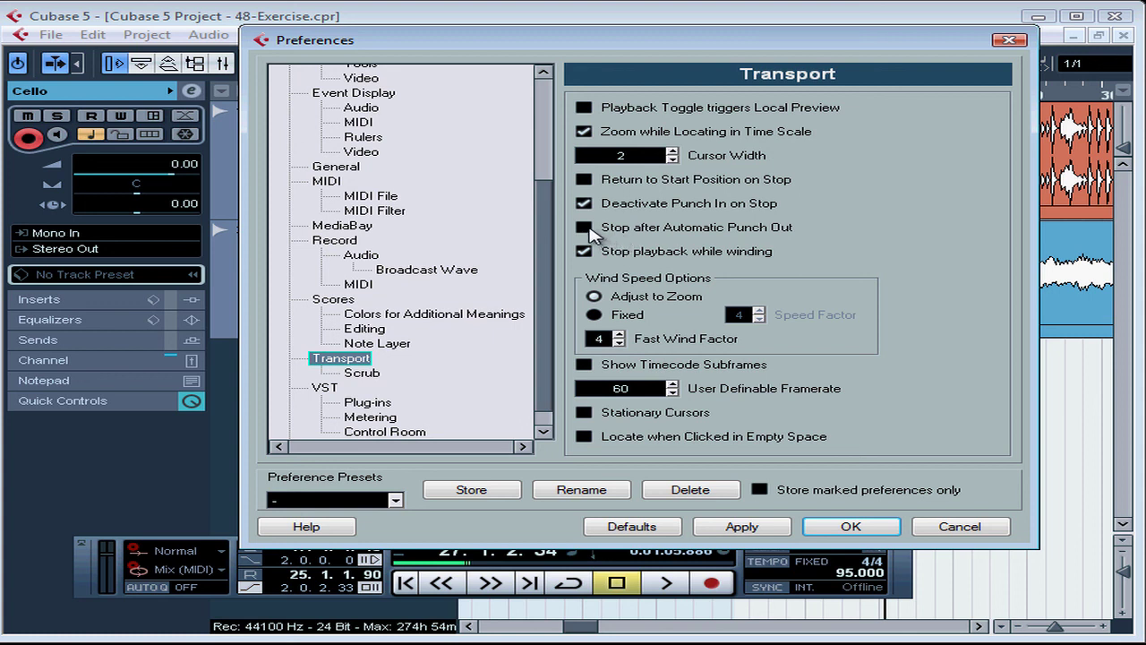
{"action": "left_click", "coordinate": [591, 231]}
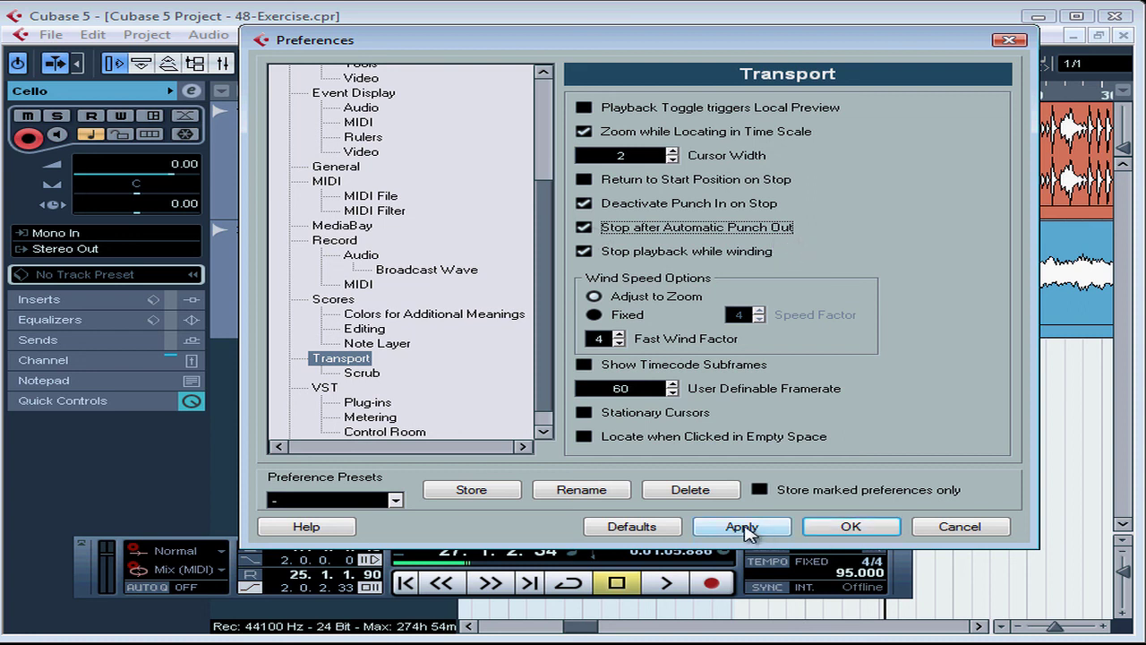
{"action": "left_click", "coordinate": [743, 529]}
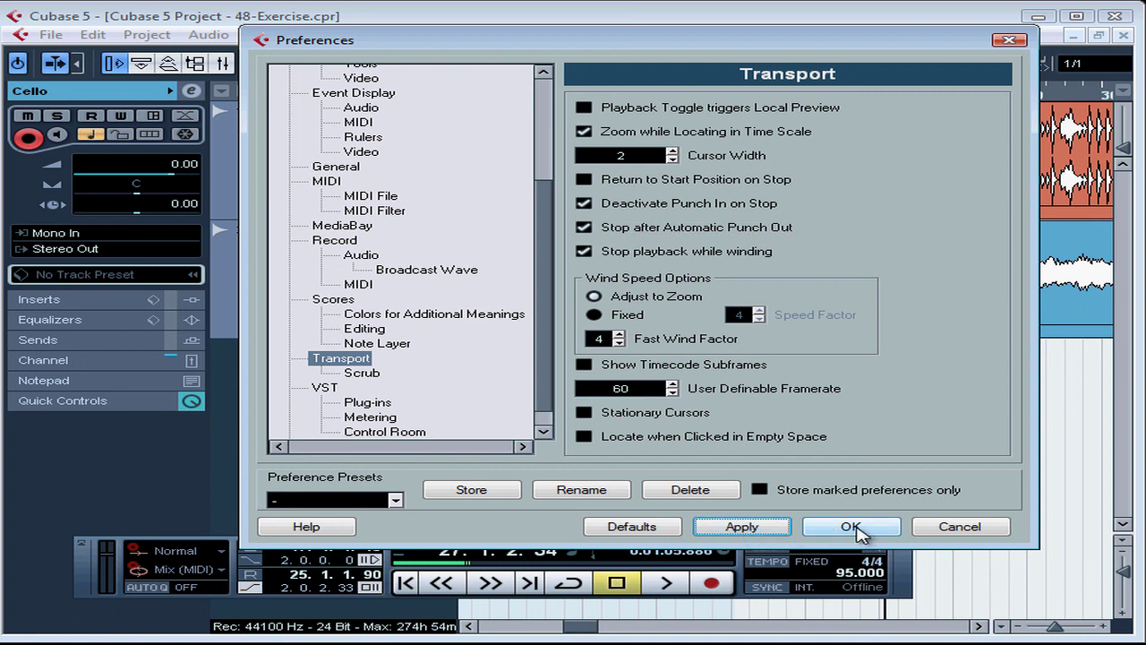
{"action": "left_click", "coordinate": [856, 529]}
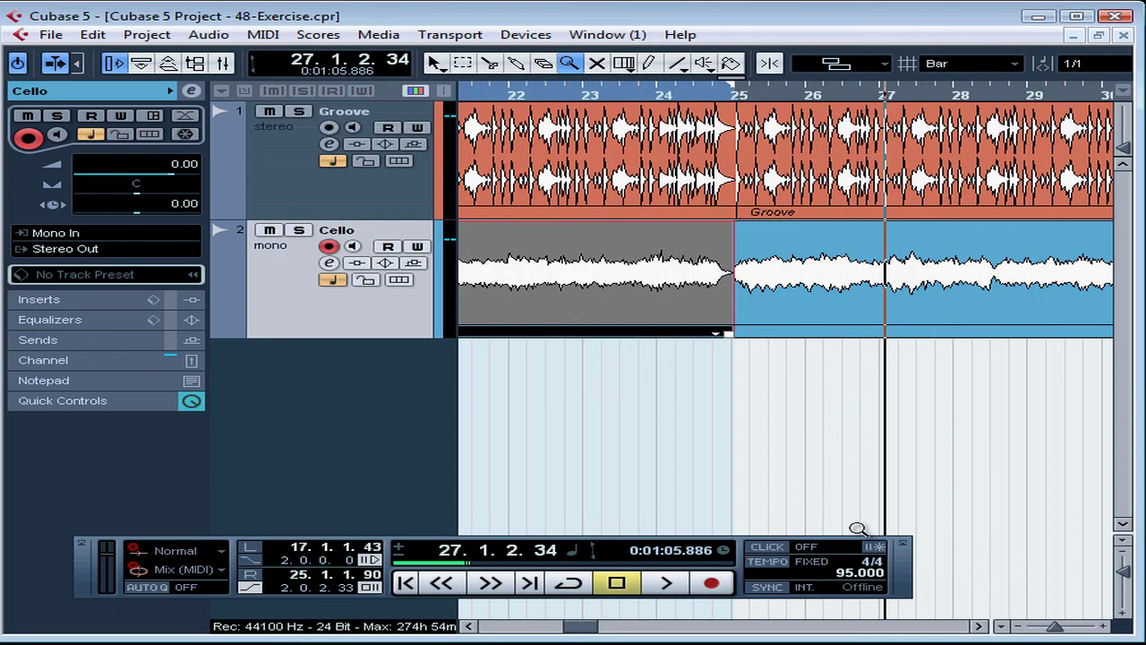